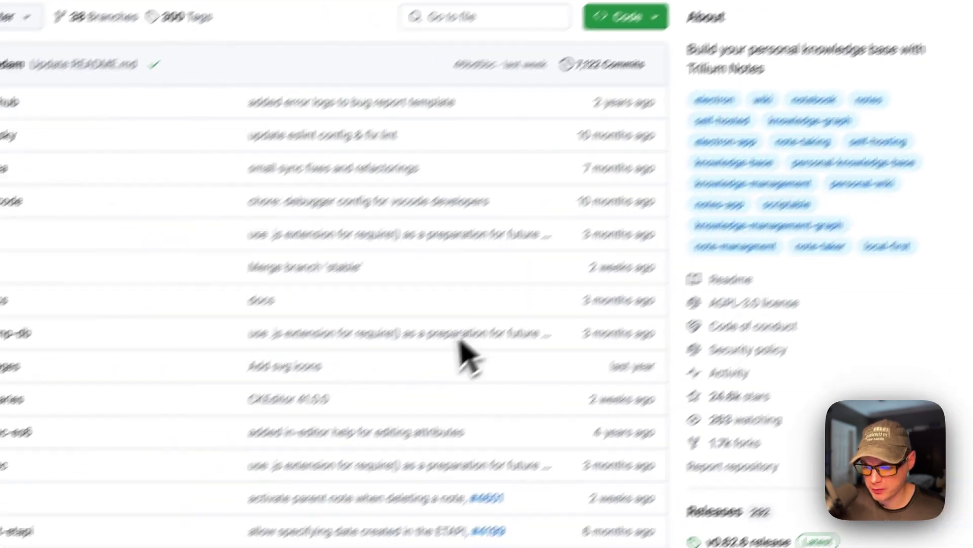
Scroll down the Trilium README to read through its Features list.
{"action": "scroll", "coordinate": [510, 320], "scroll_direction": "down", "scroll_amount": 15}
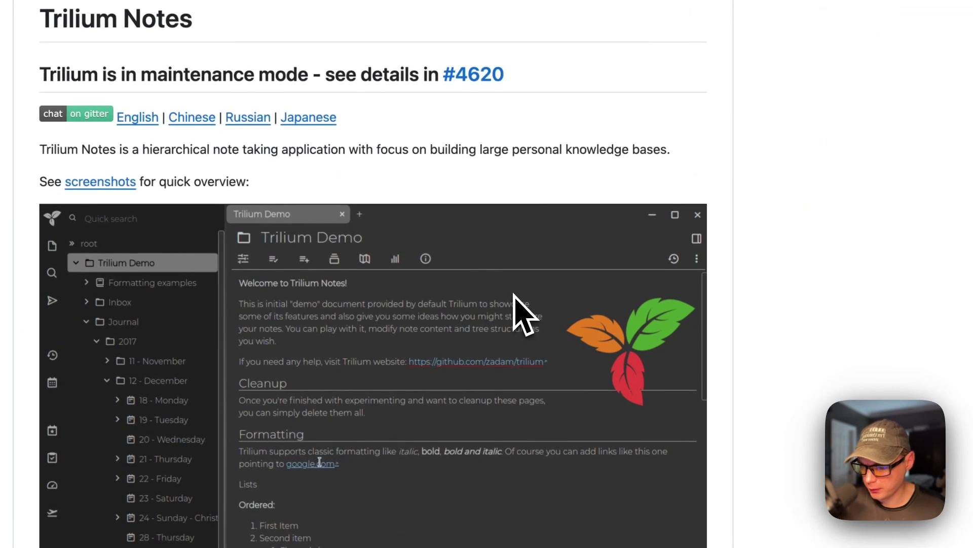
{"action": "scroll", "coordinate": [514, 294], "scroll_direction": "down", "scroll_amount": 6}
{"action": "scroll", "coordinate": [511, 324], "scroll_direction": "down", "scroll_amount": 18}
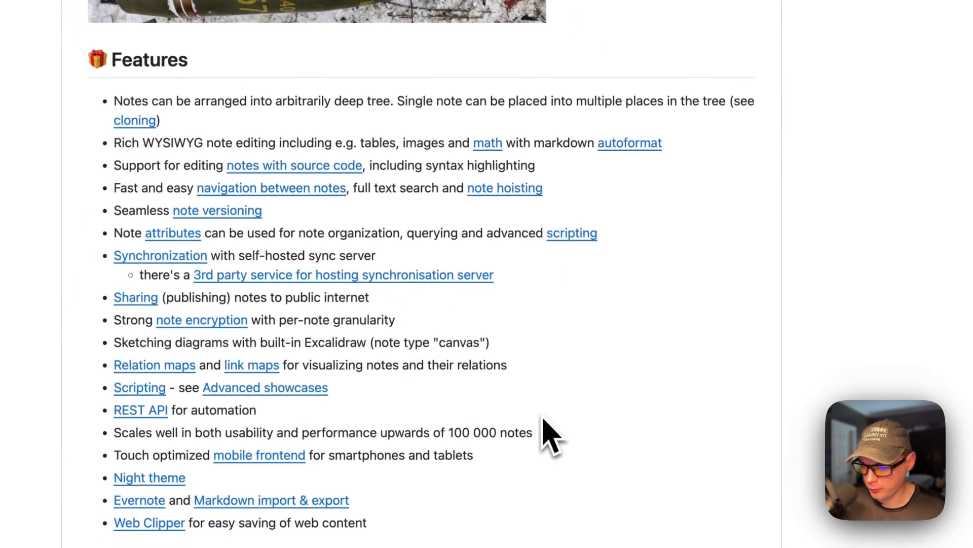
{"action": "scroll", "coordinate": [545, 416], "scroll_direction": "down", "scroll_amount": 1}
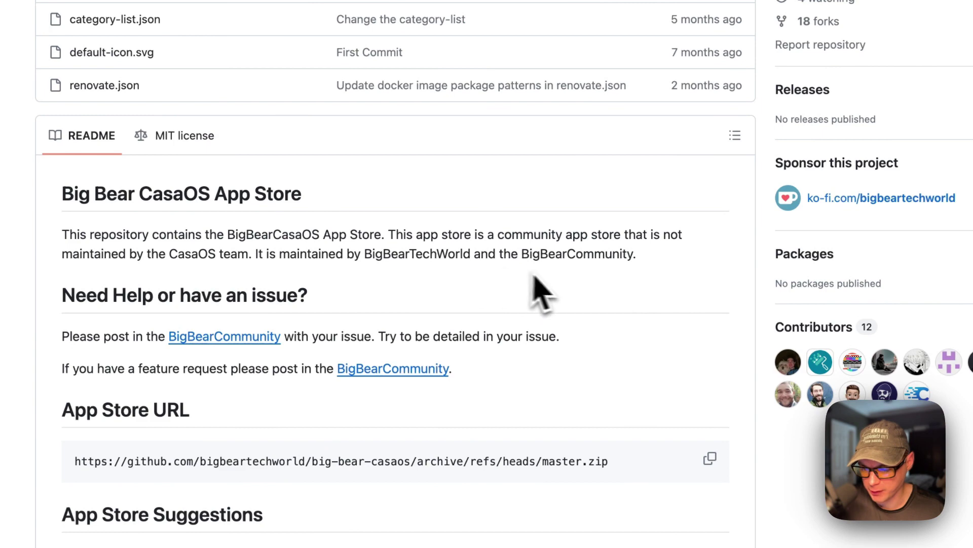
Scroll through the README's apps table and back up to the App Store URL section.
{"action": "scroll", "coordinate": [363, 329], "scroll_direction": "down", "scroll_amount": 20}
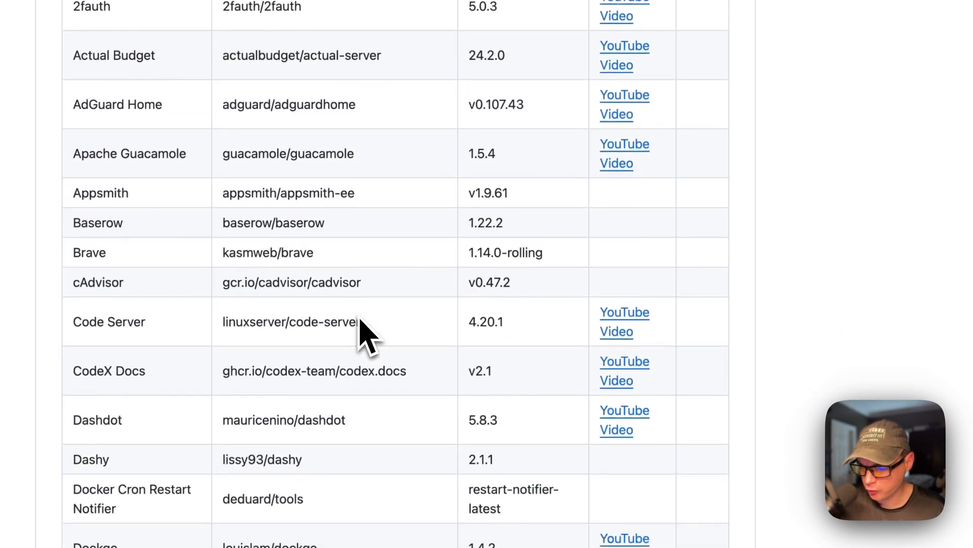
{"action": "scroll", "coordinate": [363, 329], "scroll_direction": "down", "scroll_amount": 20}
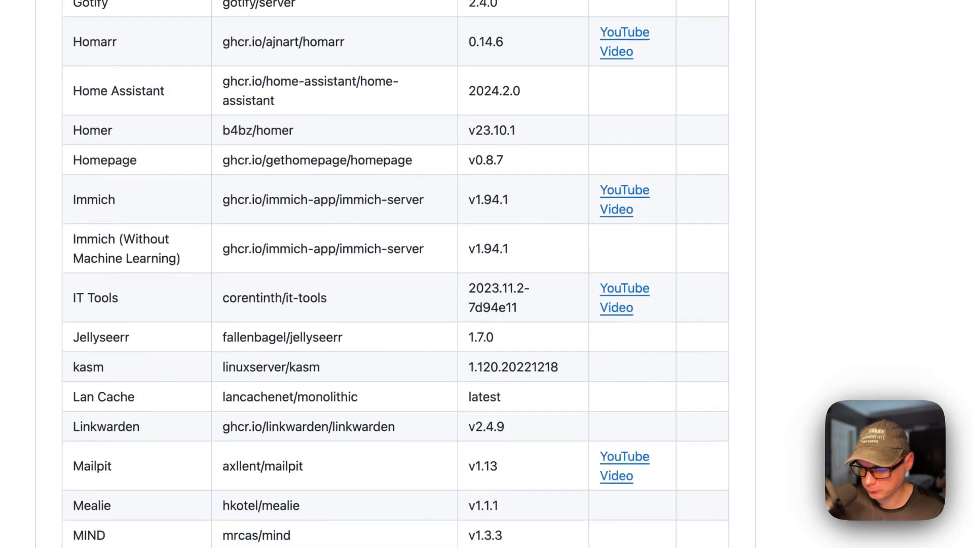
{"action": "scroll", "coordinate": [366, 336], "scroll_direction": "down", "scroll_amount": 20}
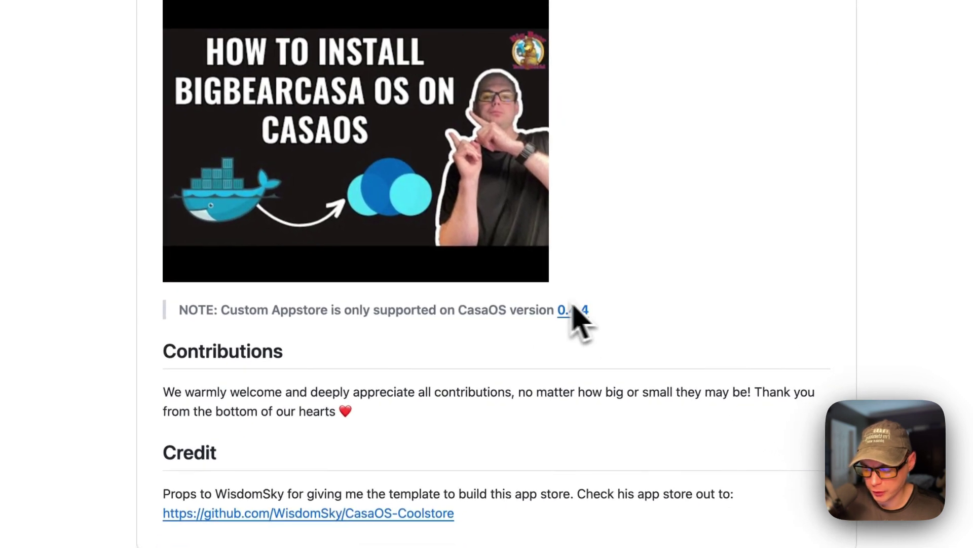
{"action": "scroll", "coordinate": [464, 279], "scroll_direction": "up", "scroll_amount": 20}
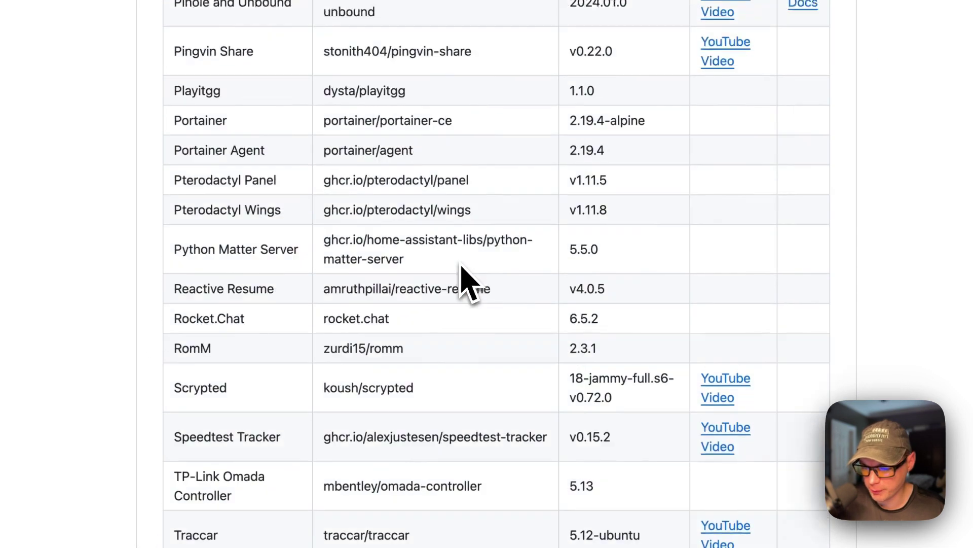
{"action": "scroll", "coordinate": [464, 276], "scroll_direction": "up", "scroll_amount": 5}
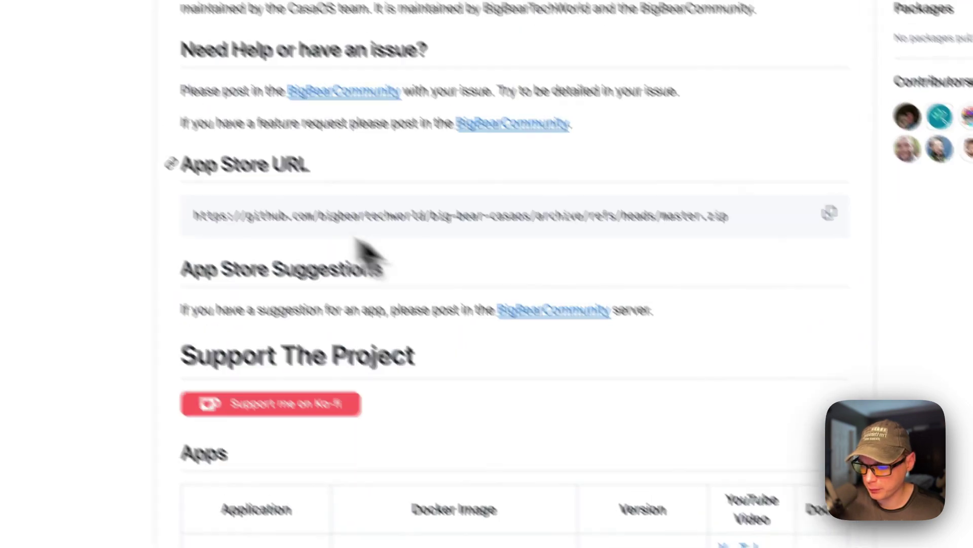
Copy the Big Bear App Store URL ending in master.zip from its code block.
{"action": "left_click_drag", "start_coordinate": [283, 234], "coordinate": [365, 263]}
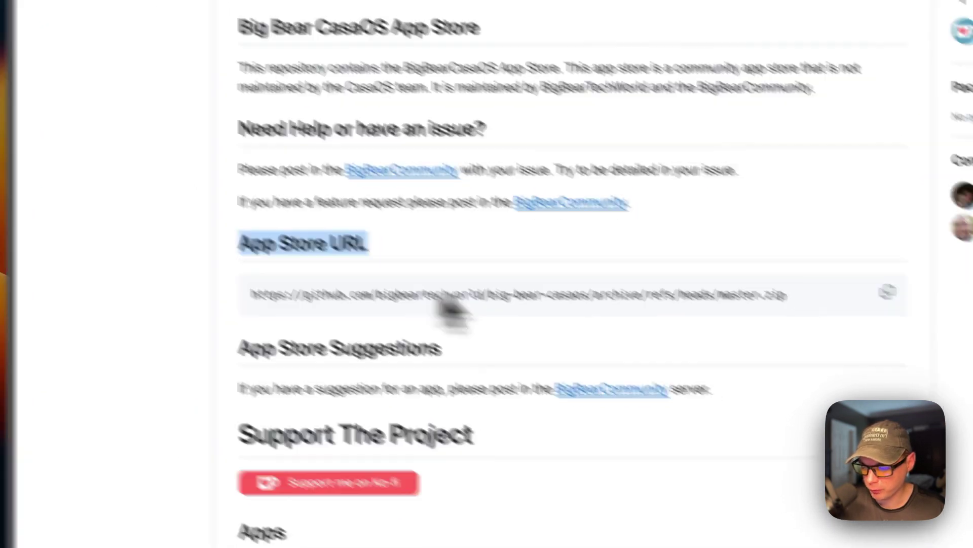
{"action": "left_click", "coordinate": [645, 158]}
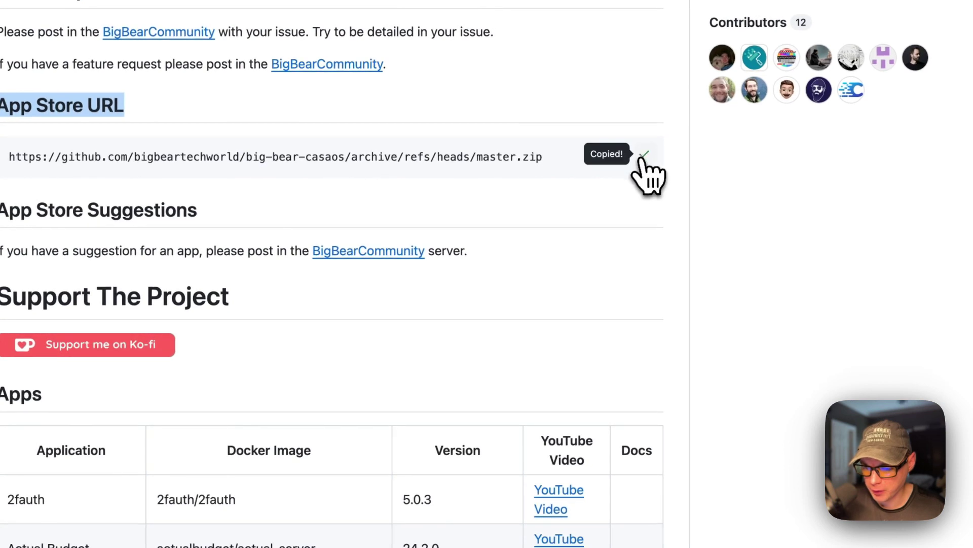
{"action": "left_click", "coordinate": [468, 202]}
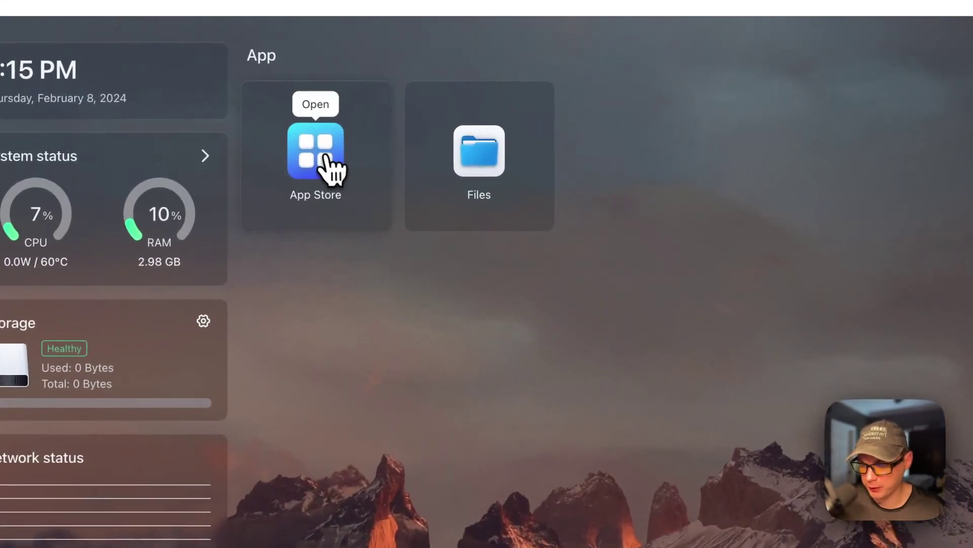
Add the copied Big Bear URL as a new CasaOS App Store source.
{"action": "left_click", "coordinate": [390, 146]}
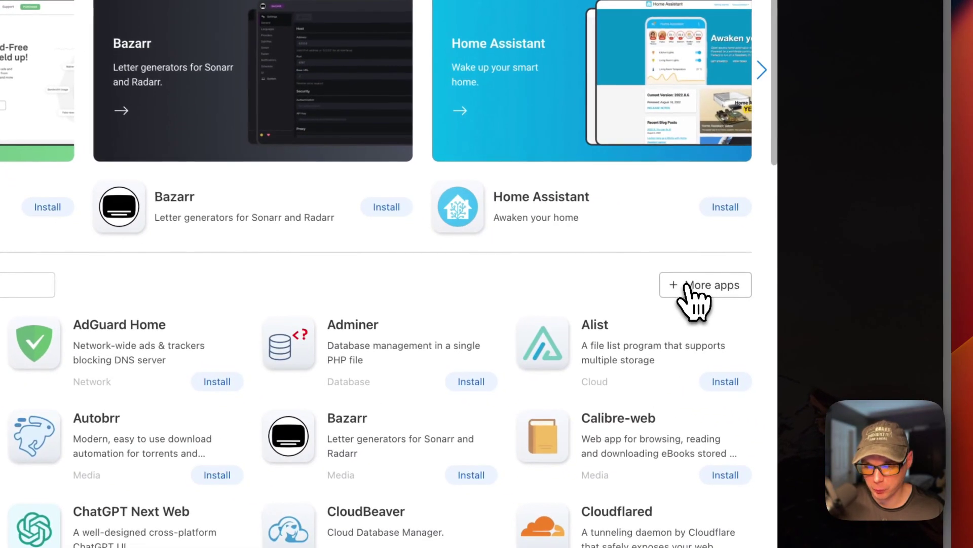
{"action": "left_click", "coordinate": [688, 287]}
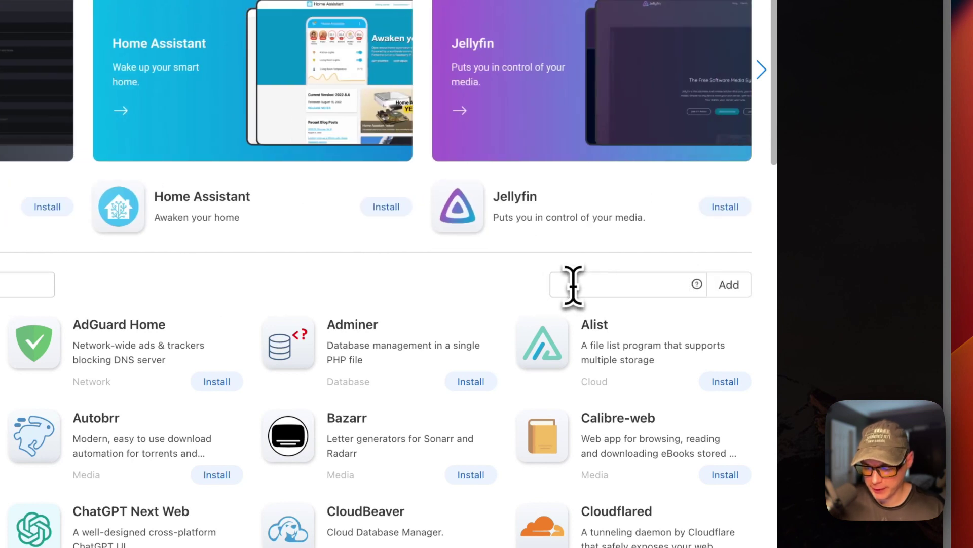
{"action": "key", "text": "cmd+v"}
{"action": "key", "text": "Left"}
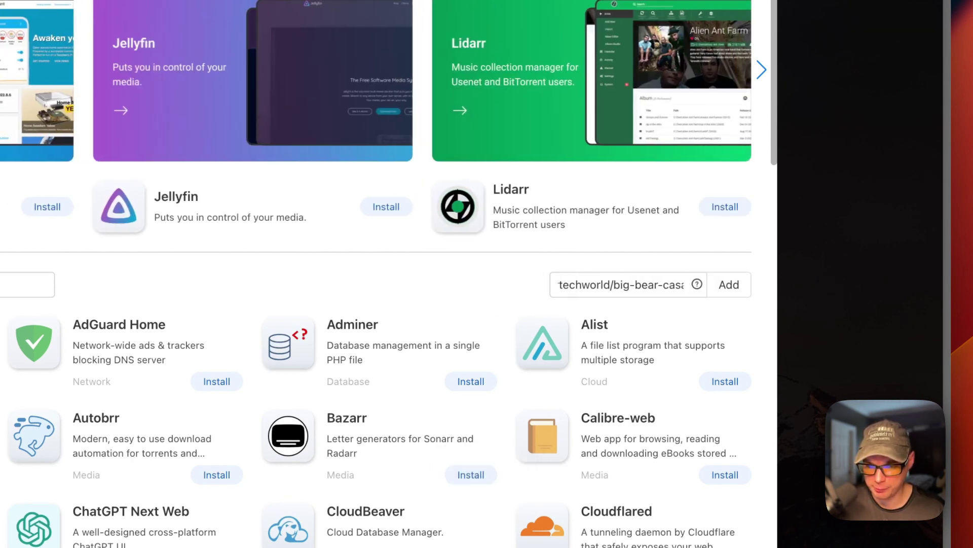
{"action": "left_click", "coordinate": [728, 291]}
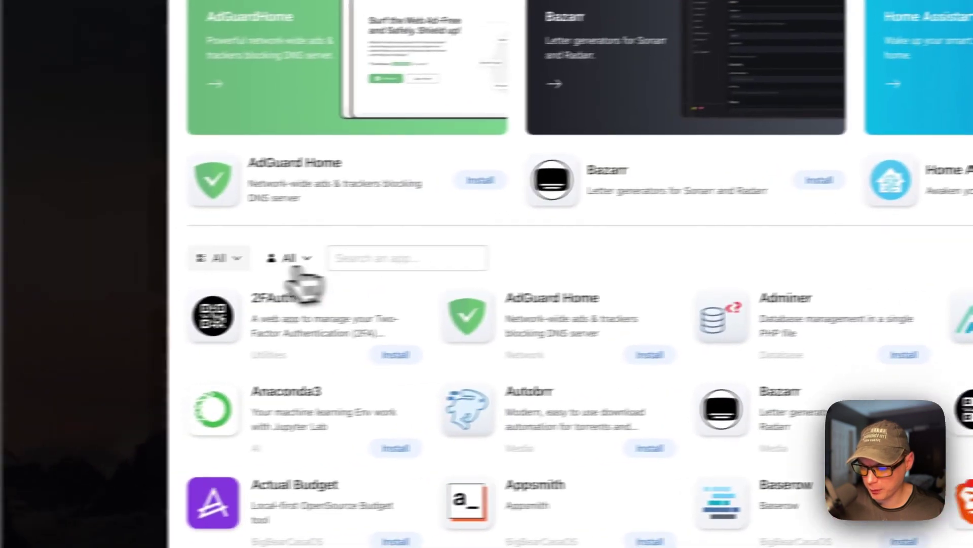
Reload CasaOS and filter the App Store to the BigBearCasaOS category, browsing its apps.
{"action": "left_click", "coordinate": [223, 261]}
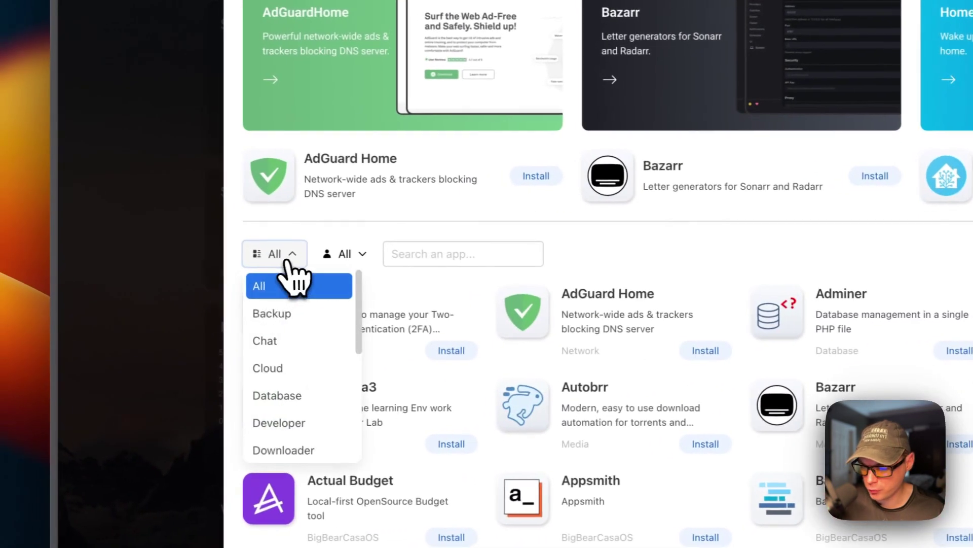
{"action": "key", "text": "super+r"}
{"action": "left_click", "coordinate": [461, 159]}
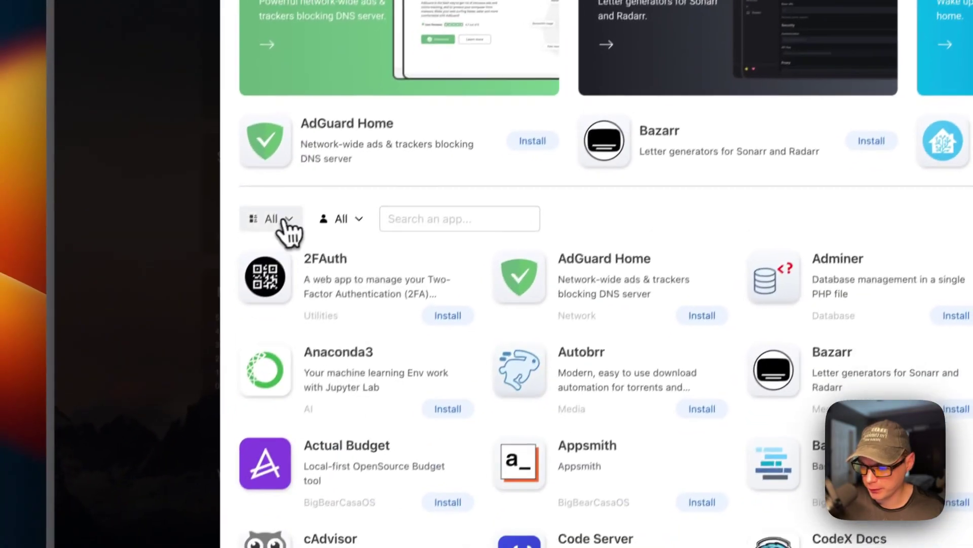
{"action": "left_click", "coordinate": [170, 373]}
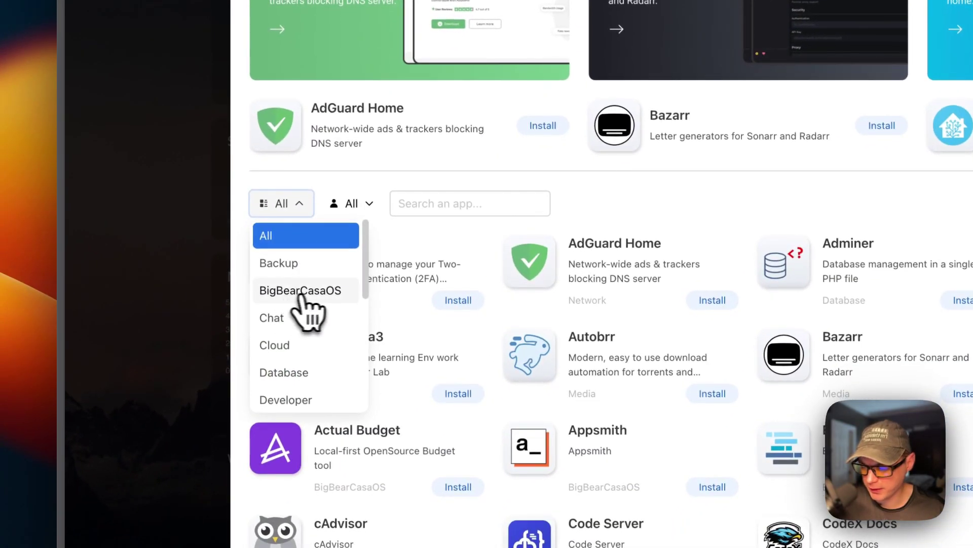
{"action": "left_click", "coordinate": [291, 292]}
{"action": "scroll", "coordinate": [431, 370], "scroll_direction": "down", "scroll_amount": 20}
{"action": "scroll", "coordinate": [385, 335], "scroll_direction": "down", "scroll_amount": 10}
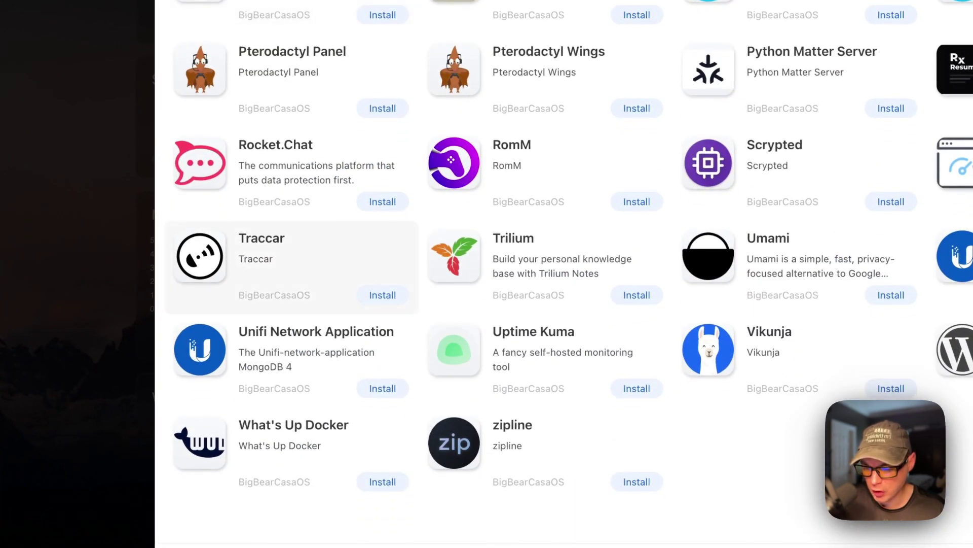
{"action": "scroll", "coordinate": [292, 267], "scroll_direction": "up", "scroll_amount": 15}
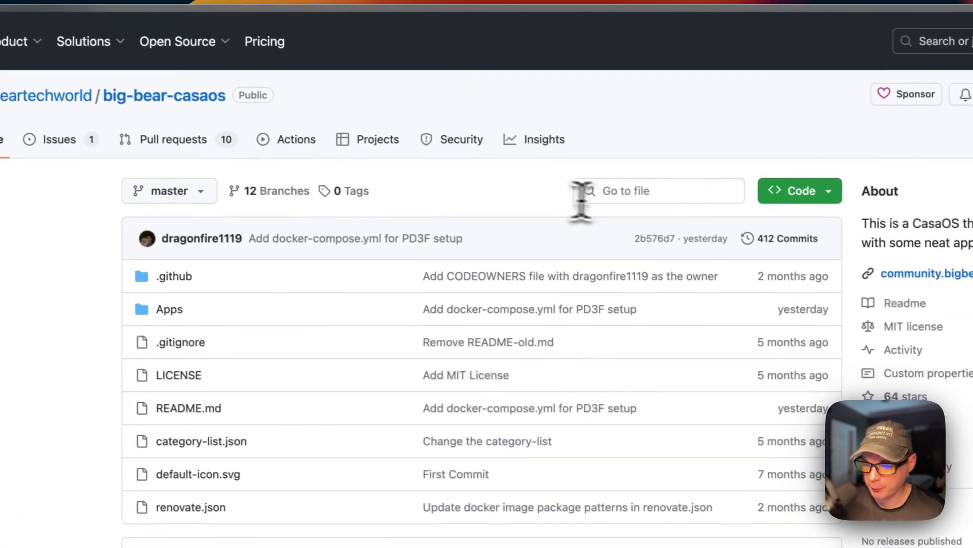
Open Apps/trilium/docker-compose.yml in the big-bear-casaos repository.
{"action": "left_click", "coordinate": [771, 245]}
{"action": "type", "text": "tril"}
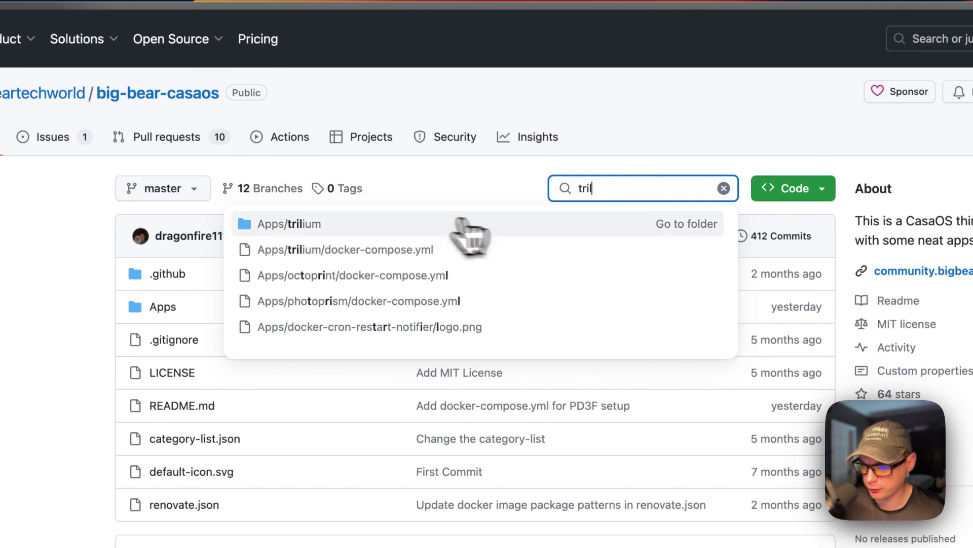
{"action": "left_click", "coordinate": [337, 228]}
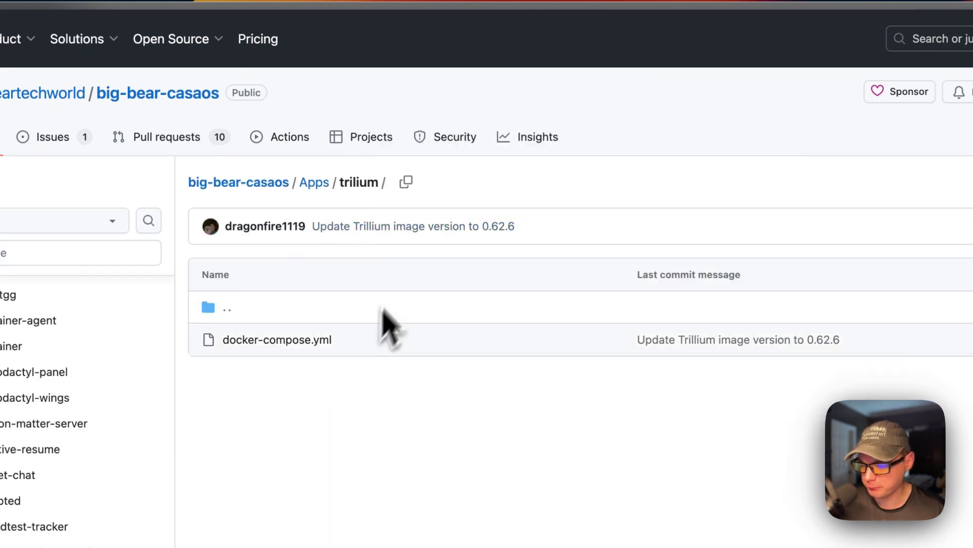
{"action": "left_click", "coordinate": [280, 340]}
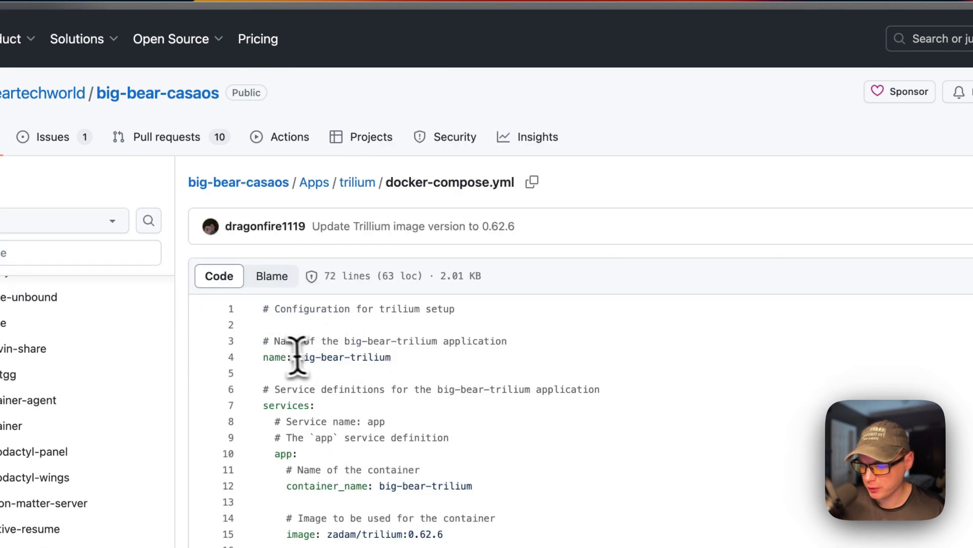
Highlight the name, services, container_name, image zadam/trilium:0.62.6 and unless-stopped restart lines.
{"action": "left_click_drag", "start_coordinate": [264, 357], "coordinate": [442, 357]}
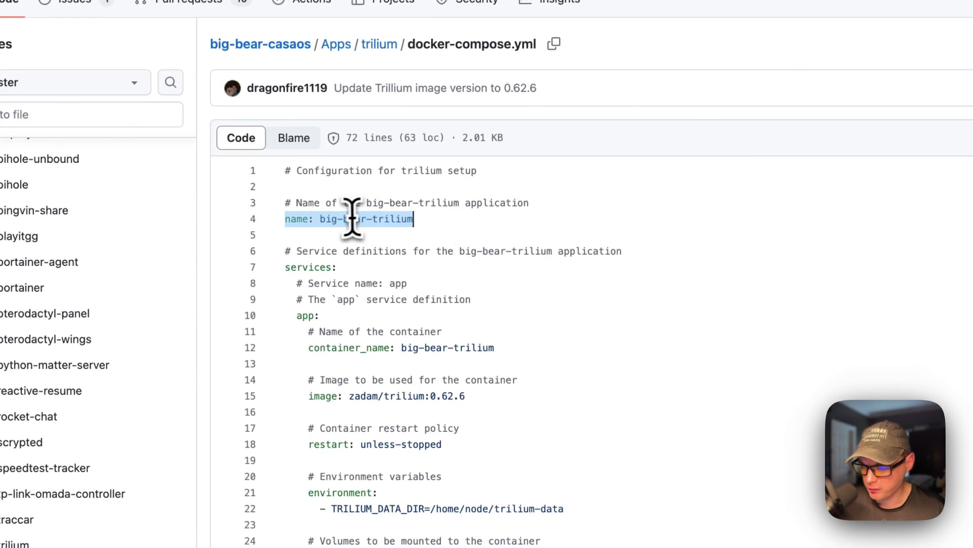
{"action": "left_click_drag", "start_coordinate": [282, 267], "coordinate": [382, 269]}
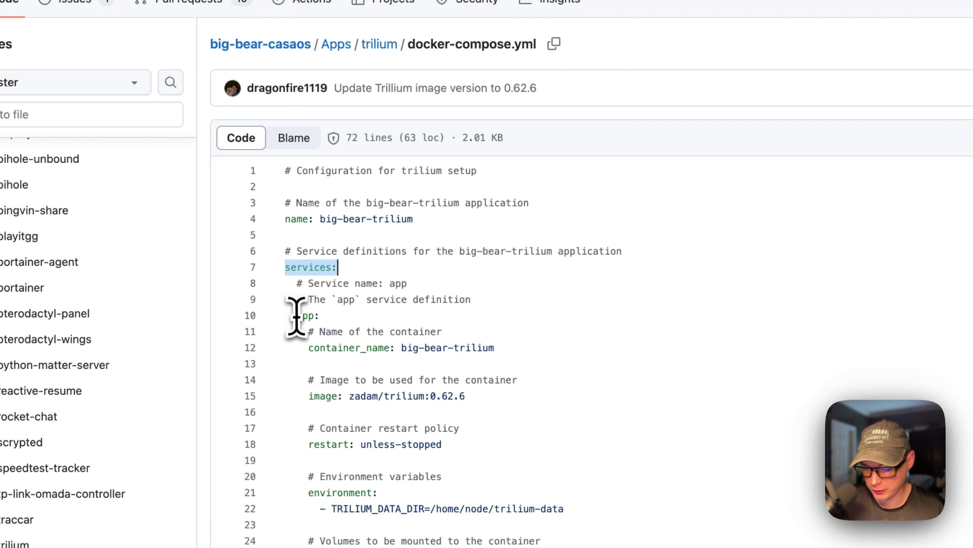
{"action": "scroll", "coordinate": [341, 314], "scroll_direction": "down", "scroll_amount": 1}
{"action": "left_click_drag", "start_coordinate": [315, 305], "coordinate": [607, 307]}
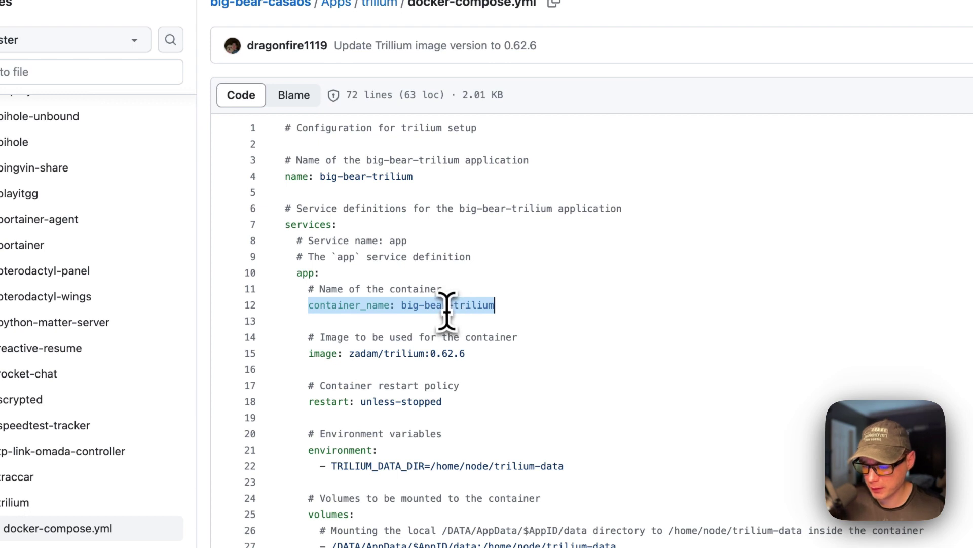
{"action": "scroll", "coordinate": [446, 329], "scroll_direction": "down", "scroll_amount": 1}
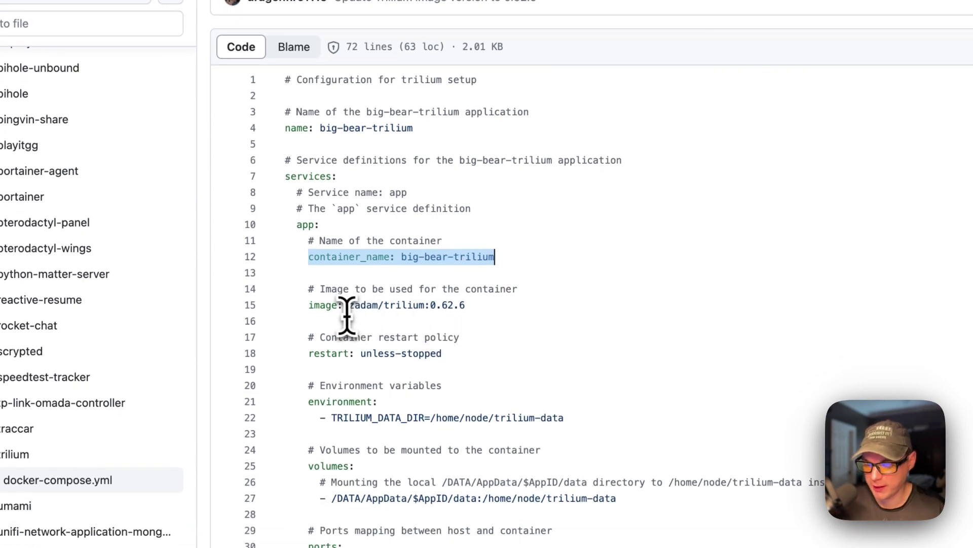
{"action": "scroll", "coordinate": [346, 315], "scroll_direction": "down", "scroll_amount": 1}
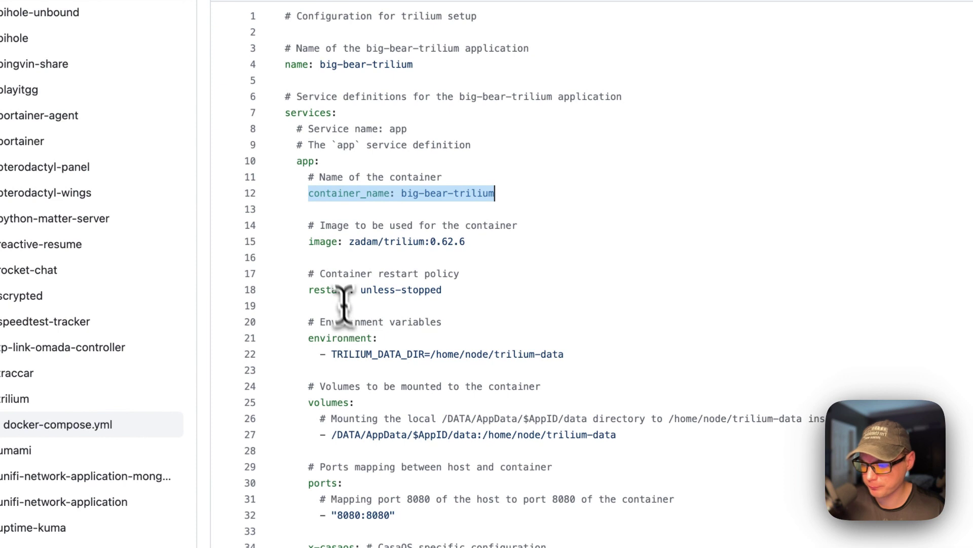
{"action": "left_click_drag", "start_coordinate": [308, 242], "coordinate": [644, 242]}
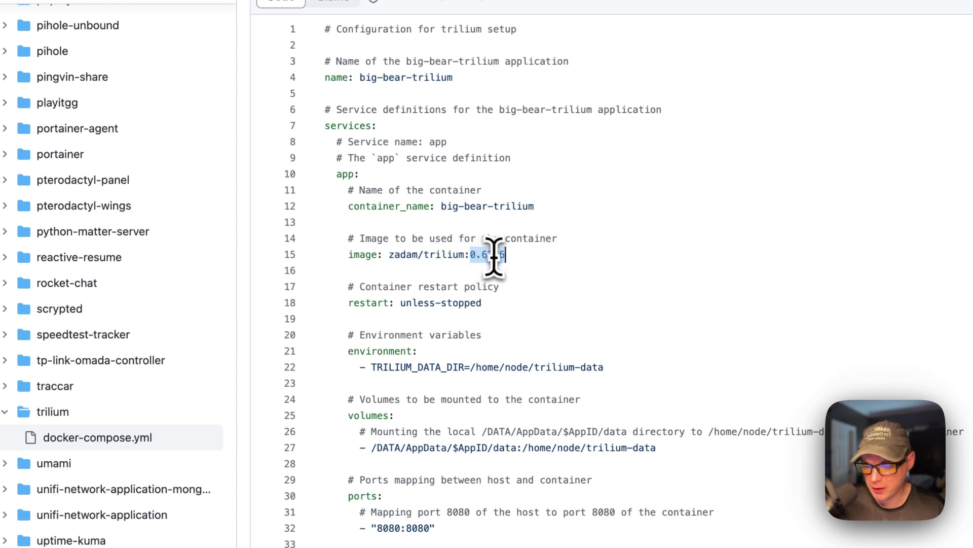
{"action": "scroll", "coordinate": [494, 257], "scroll_direction": "down", "scroll_amount": 1}
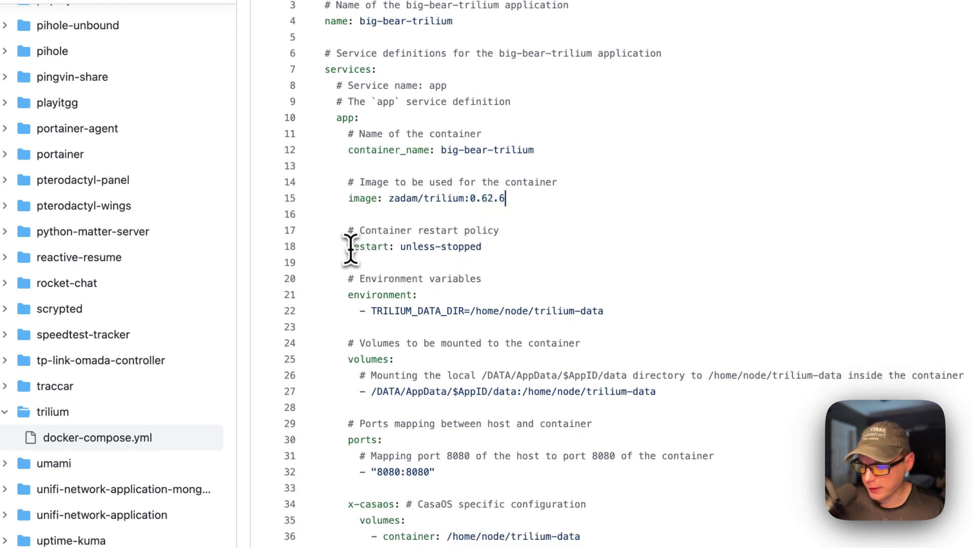
{"action": "left_click_drag", "start_coordinate": [352, 248], "coordinate": [538, 249]}
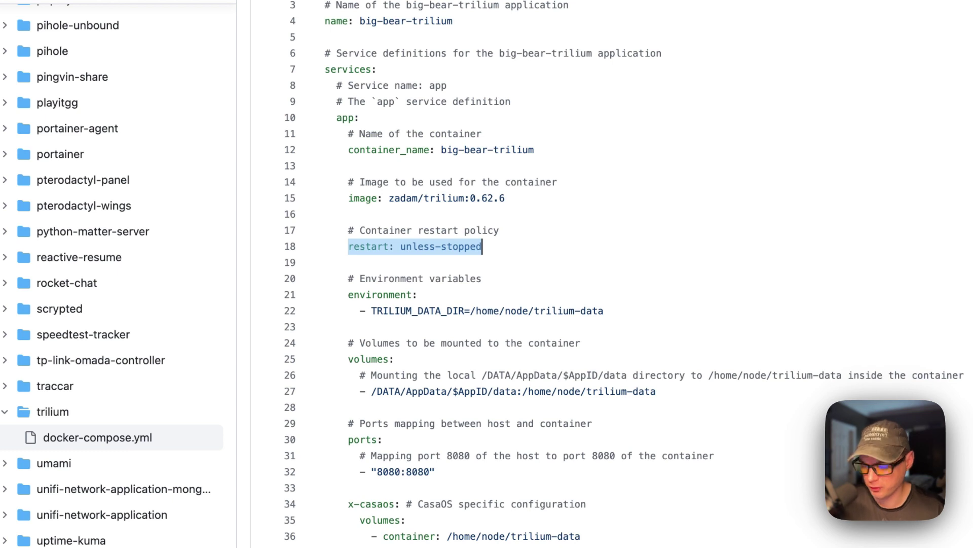
{"action": "scroll", "coordinate": [426, 276], "scroll_direction": "down", "scroll_amount": 2}
{"action": "left_click_drag", "start_coordinate": [349, 243], "coordinate": [600, 267]}
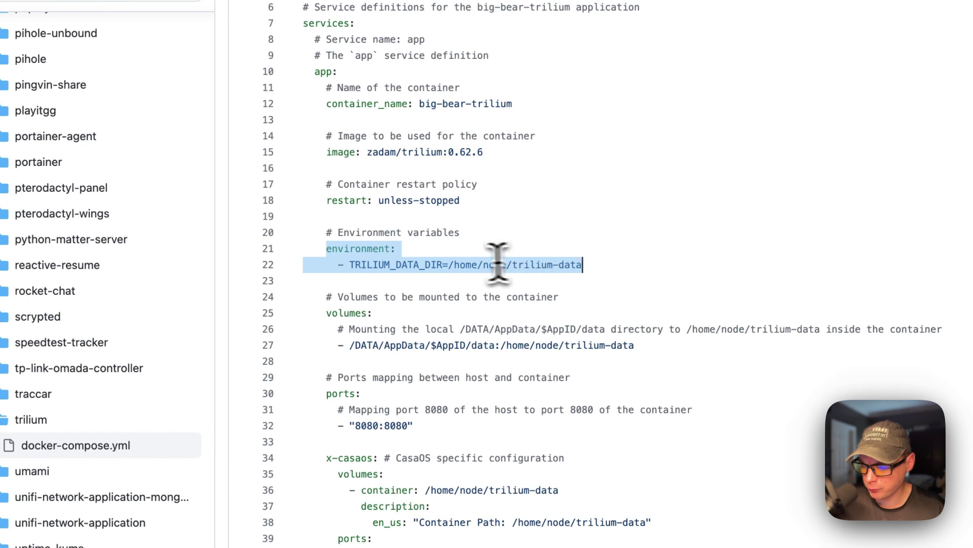
{"action": "double_click", "coordinate": [411, 266]}
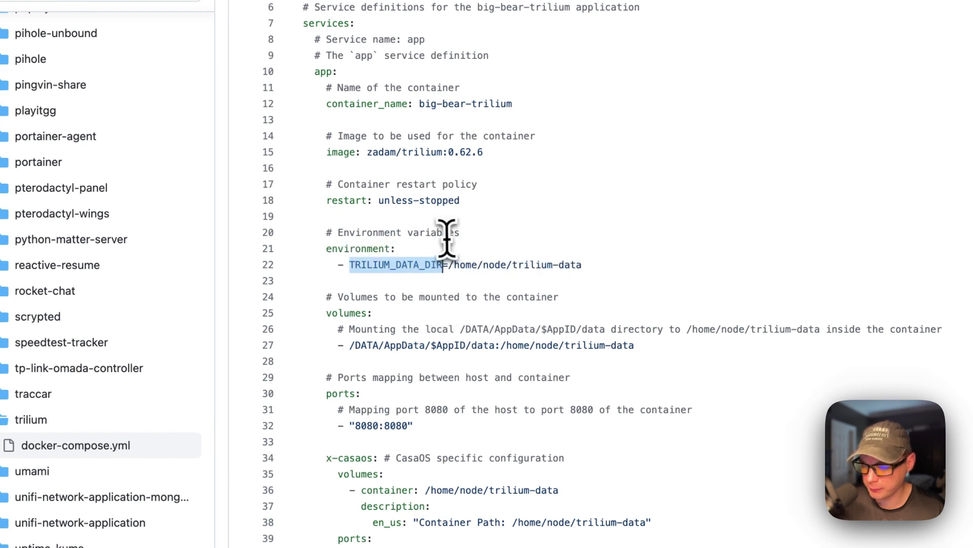
{"action": "left_click_drag", "start_coordinate": [448, 266], "coordinate": [568, 265]}
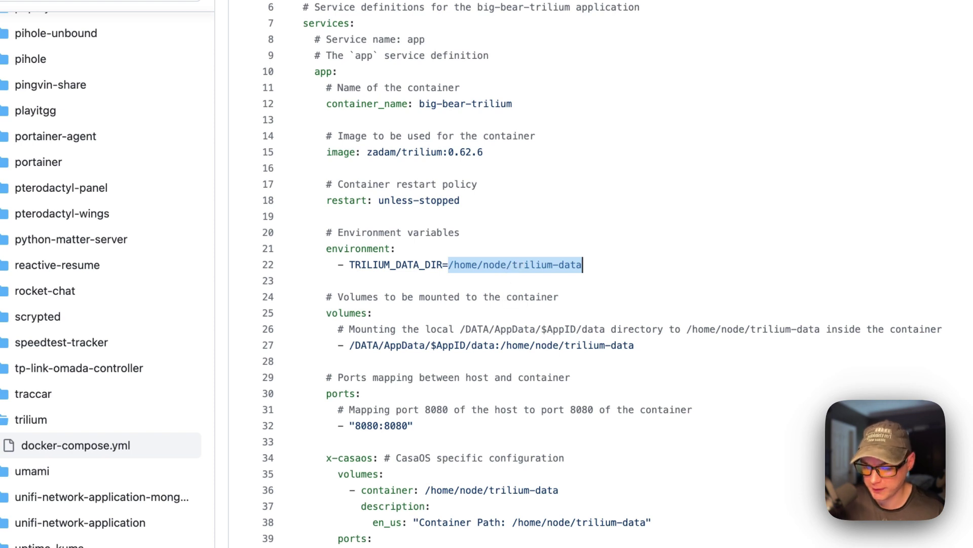
{"action": "scroll", "coordinate": [512, 278], "scroll_direction": "down", "scroll_amount": 3}
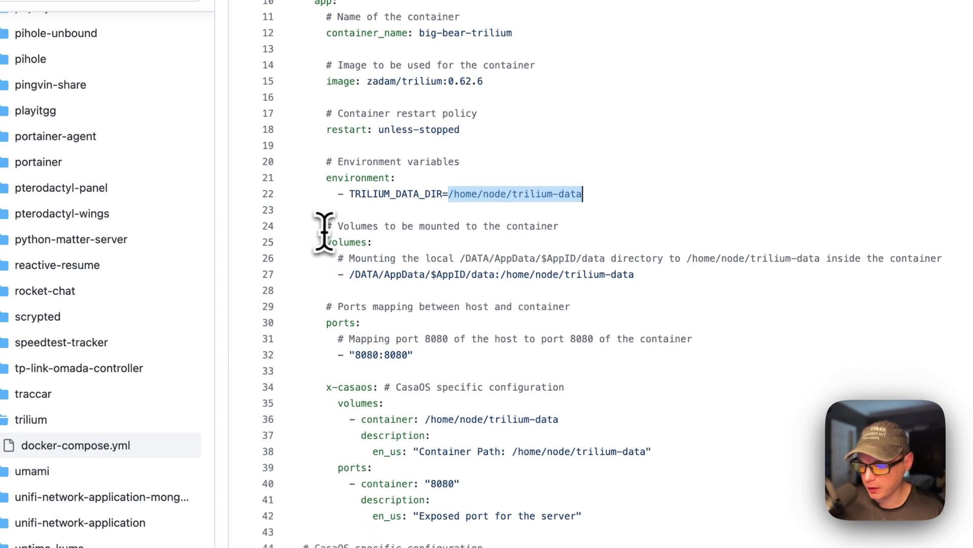
{"action": "left_click", "coordinate": [326, 226]}
{"action": "left_click_drag", "start_coordinate": [287, 248], "coordinate": [634, 298]}
{"action": "double_click", "coordinate": [310, 362]}
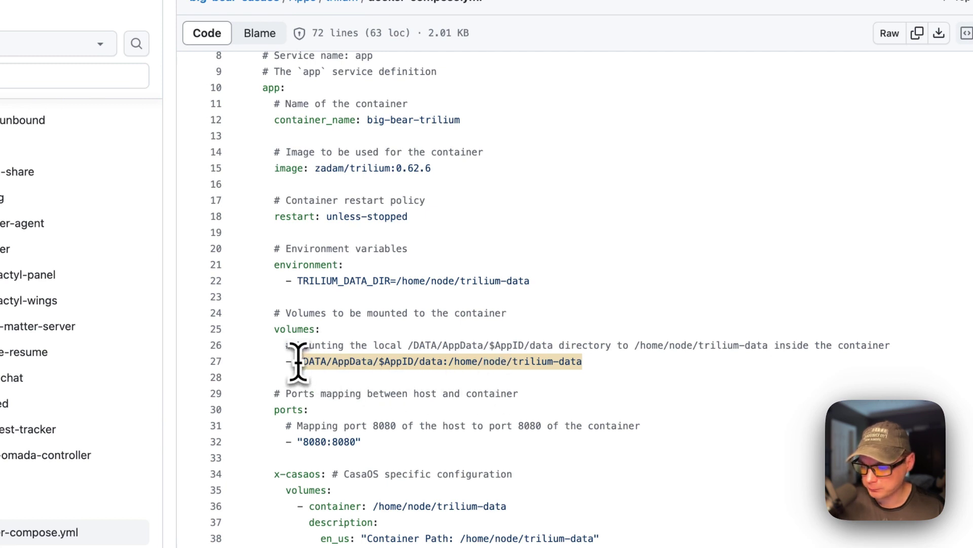
{"action": "left_click_drag", "start_coordinate": [298, 362], "coordinate": [380, 362]}
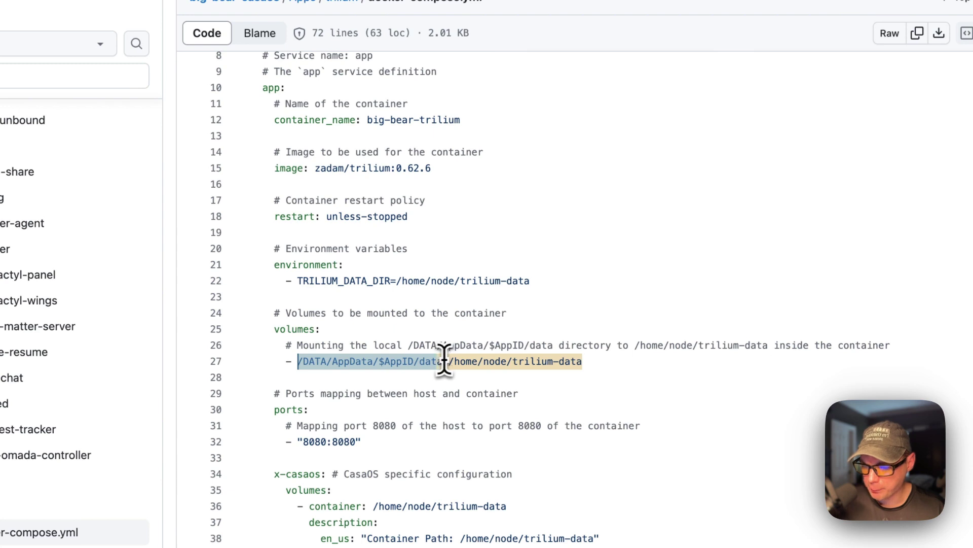
{"action": "double_click", "coordinate": [396, 362]}
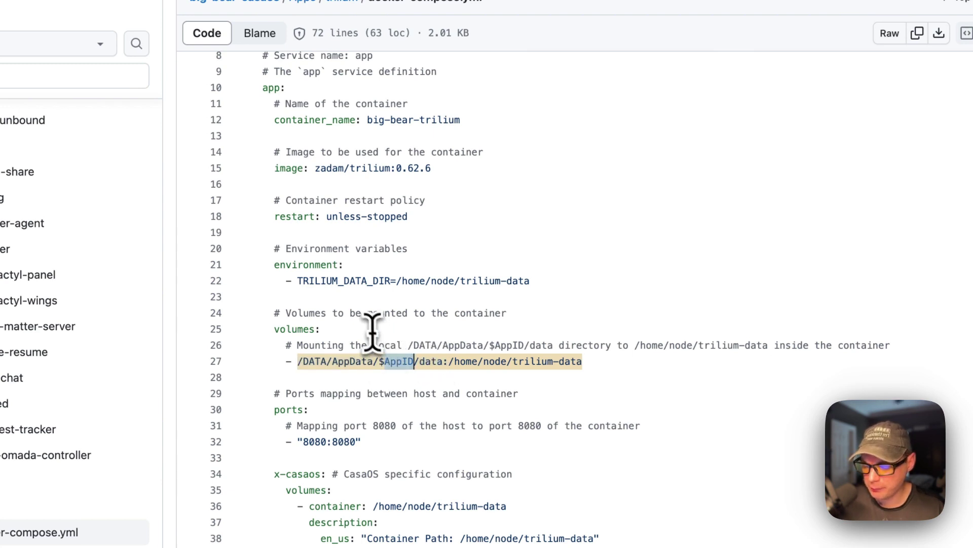
{"action": "scroll", "coordinate": [371, 330], "scroll_direction": "up", "scroll_amount": 3}
{"action": "left_click_drag", "start_coordinate": [251, 114], "coordinate": [586, 117]}
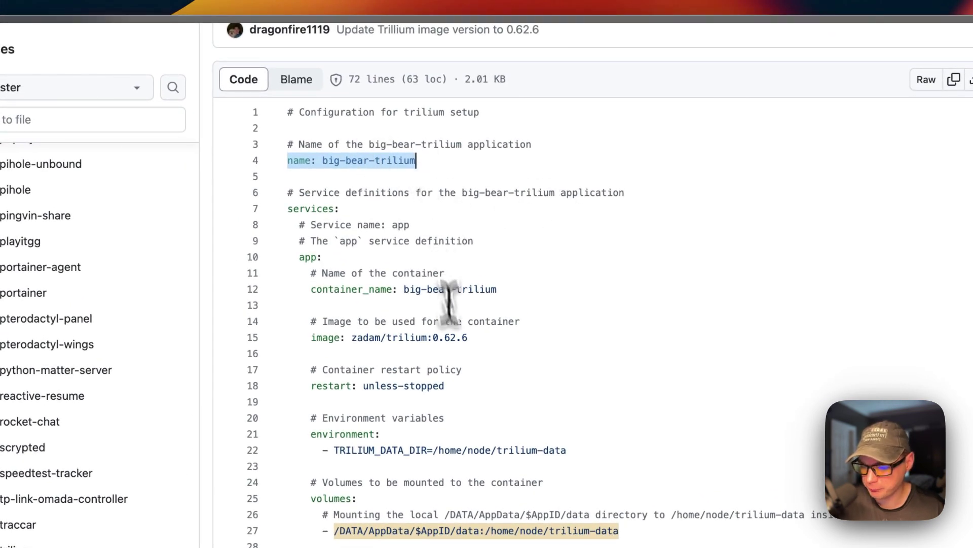
{"action": "scroll", "coordinate": [456, 341], "scroll_direction": "down", "scroll_amount": 5}
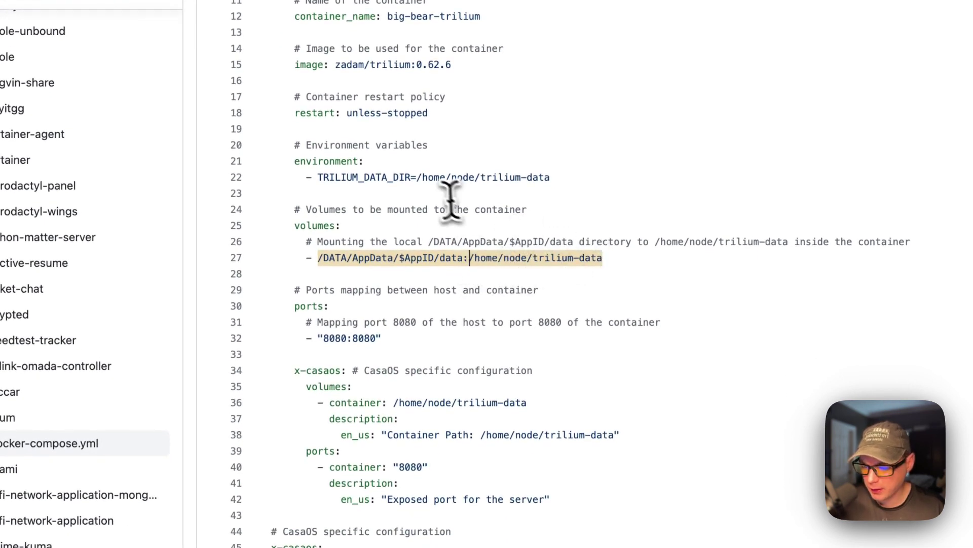
{"action": "left_click_drag", "start_coordinate": [417, 177], "coordinate": [619, 178]}
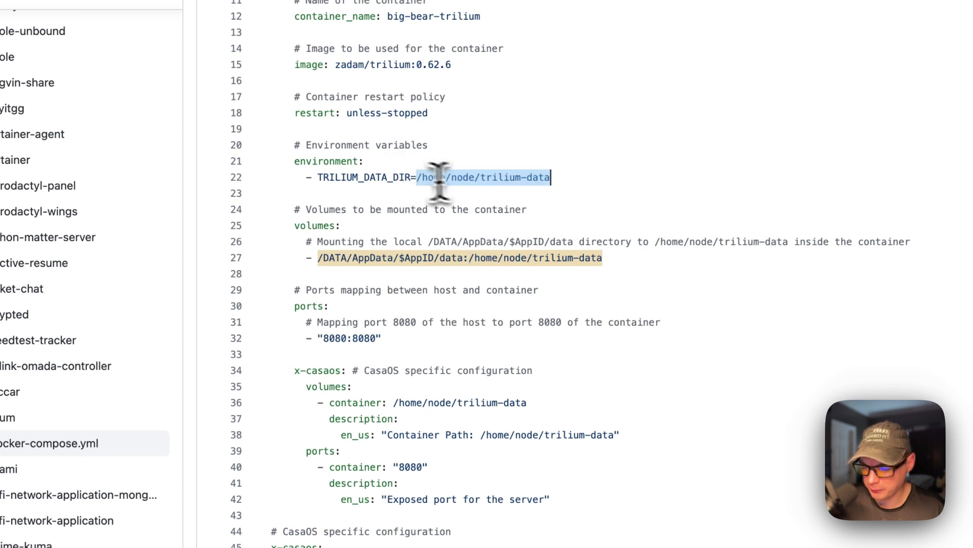
{"action": "scroll", "coordinate": [456, 196], "scroll_direction": "down", "scroll_amount": 2}
{"action": "double_click", "coordinate": [311, 229]}
{"action": "left_click_drag", "start_coordinate": [311, 229], "coordinate": [383, 263]}
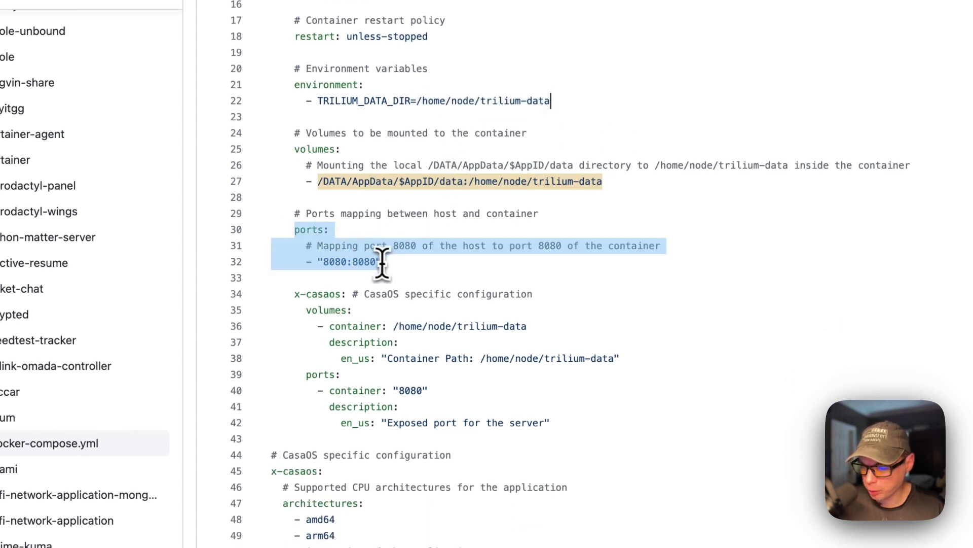
{"action": "double_click", "coordinate": [337, 261]}
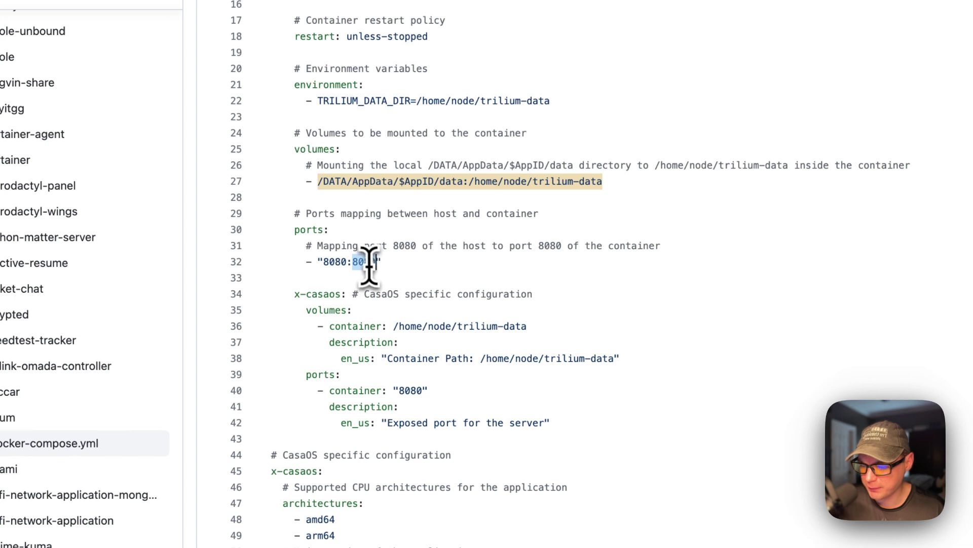
{"action": "scroll", "coordinate": [370, 262], "scroll_direction": "down", "scroll_amount": 1}
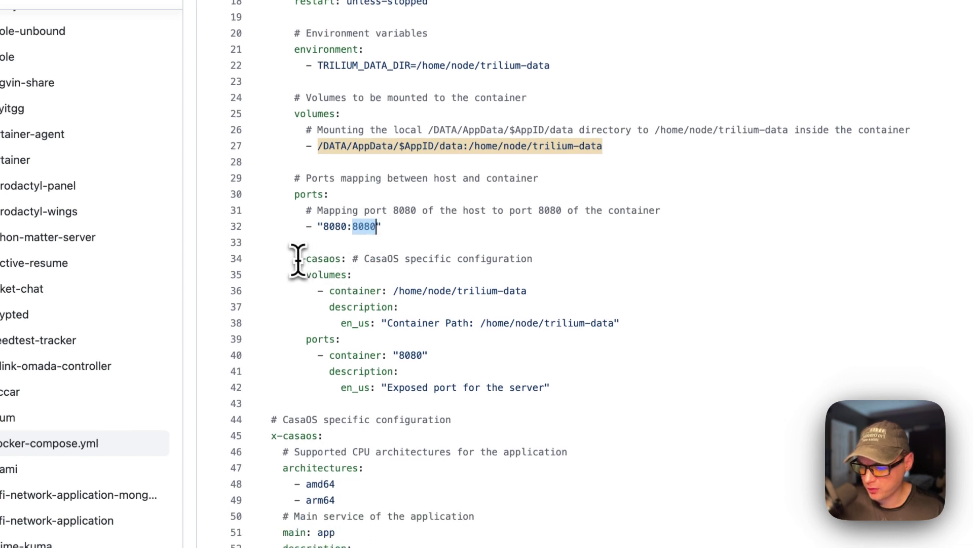
{"action": "left_click_drag", "start_coordinate": [298, 259], "coordinate": [535, 388]}
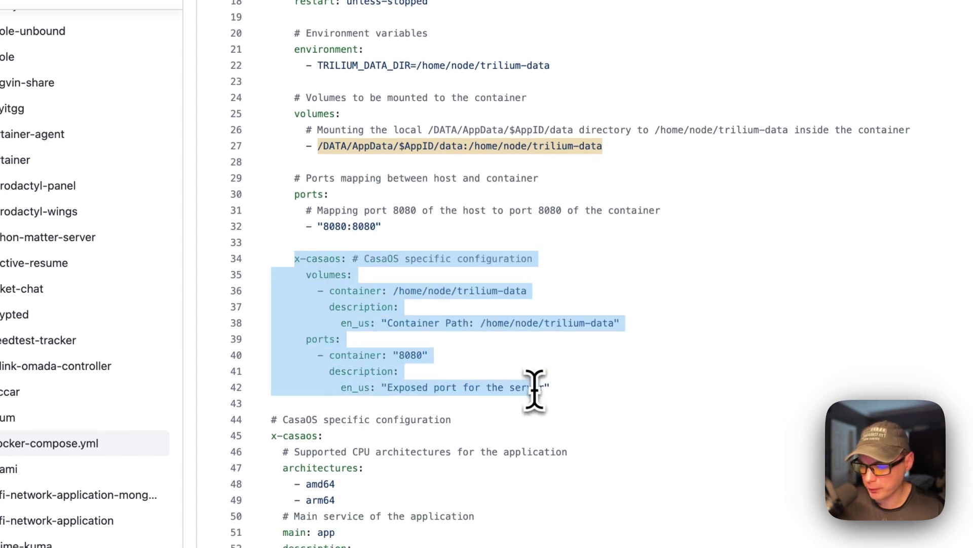
{"action": "left_click", "coordinate": [335, 290]}
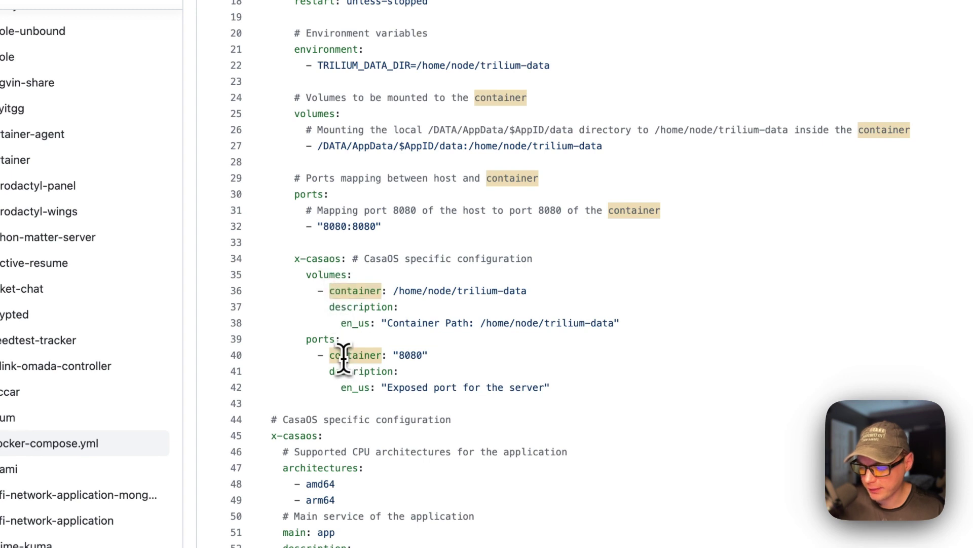
{"action": "scroll", "coordinate": [343, 357], "scroll_direction": "down", "scroll_amount": 5}
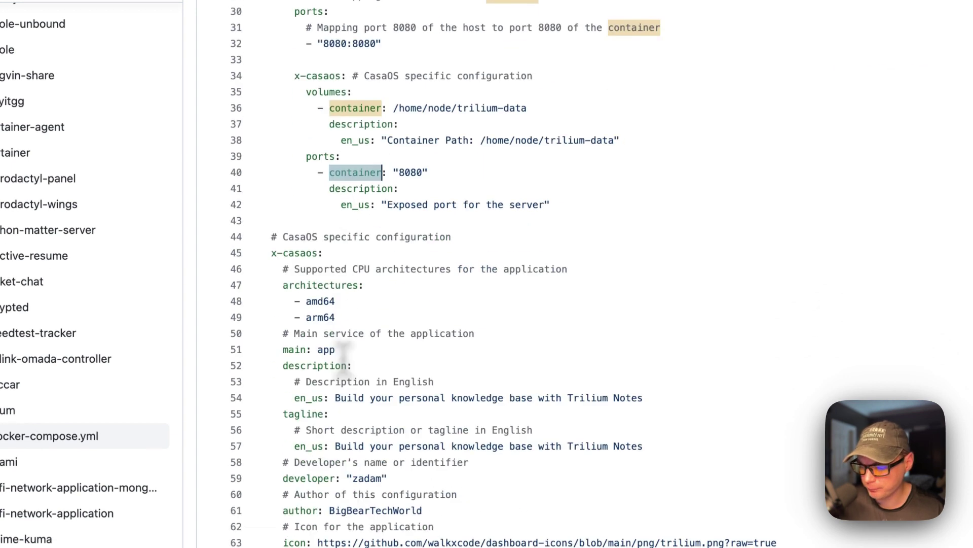
{"action": "left_click", "coordinate": [268, 257]}
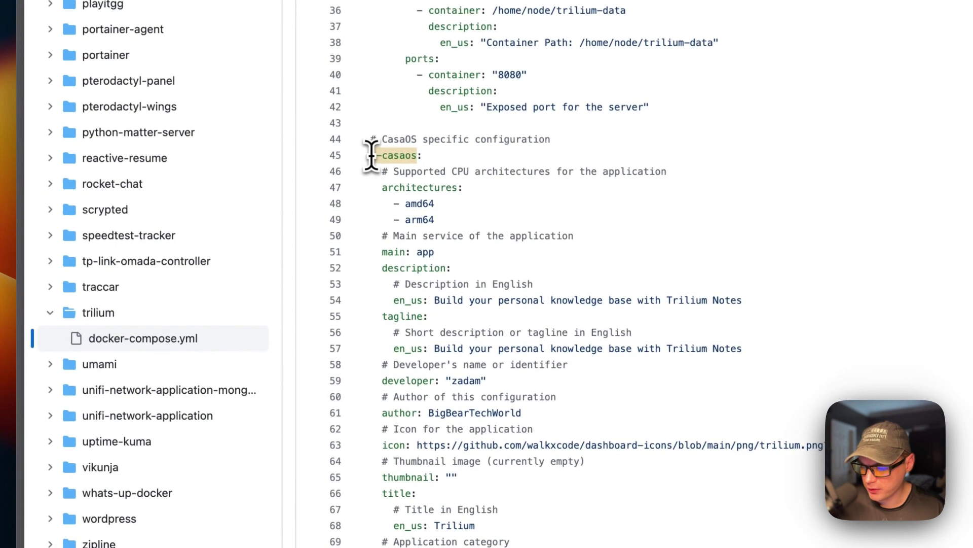
{"action": "left_click_drag", "start_coordinate": [367, 158], "coordinate": [472, 547]}
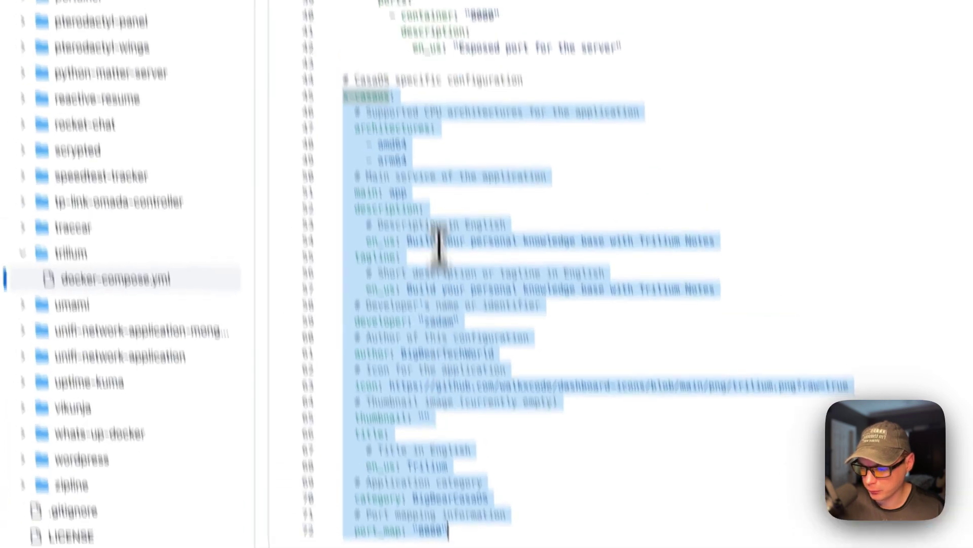
{"action": "left_click", "coordinate": [406, 94]}
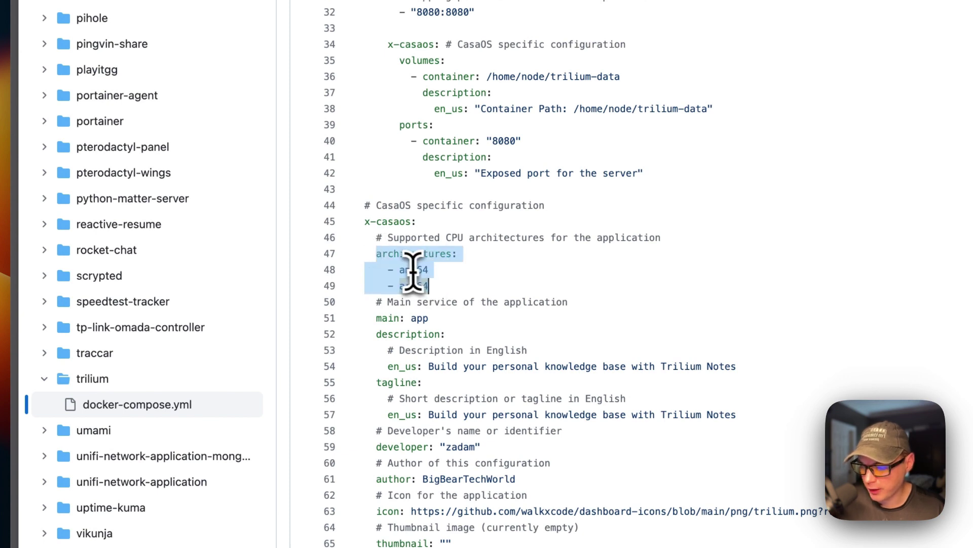
{"action": "scroll", "coordinate": [413, 283], "scroll_direction": "up", "scroll_amount": 10}
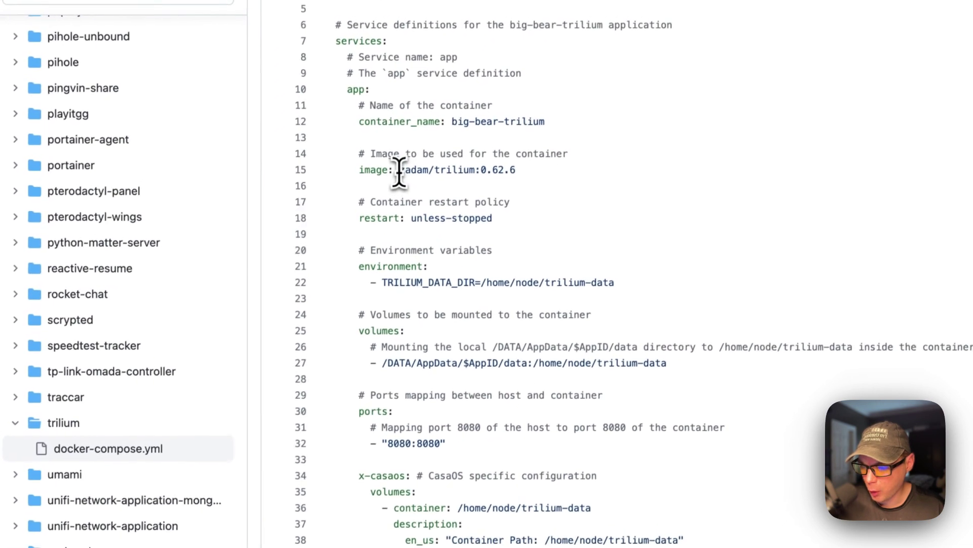
{"action": "left_click_drag", "start_coordinate": [419, 141], "coordinate": [498, 141]}
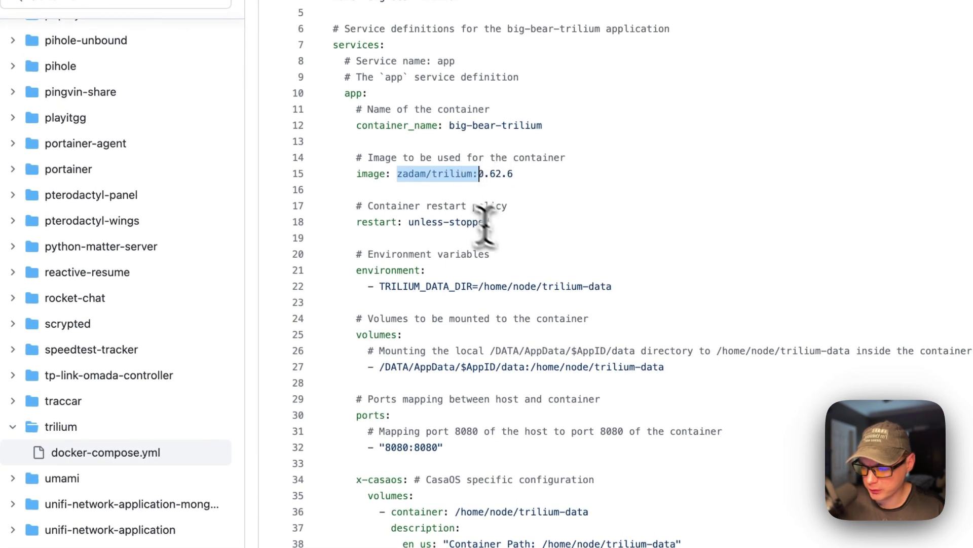
{"action": "scroll", "coordinate": [507, 238], "scroll_direction": "down", "scroll_amount": 8}
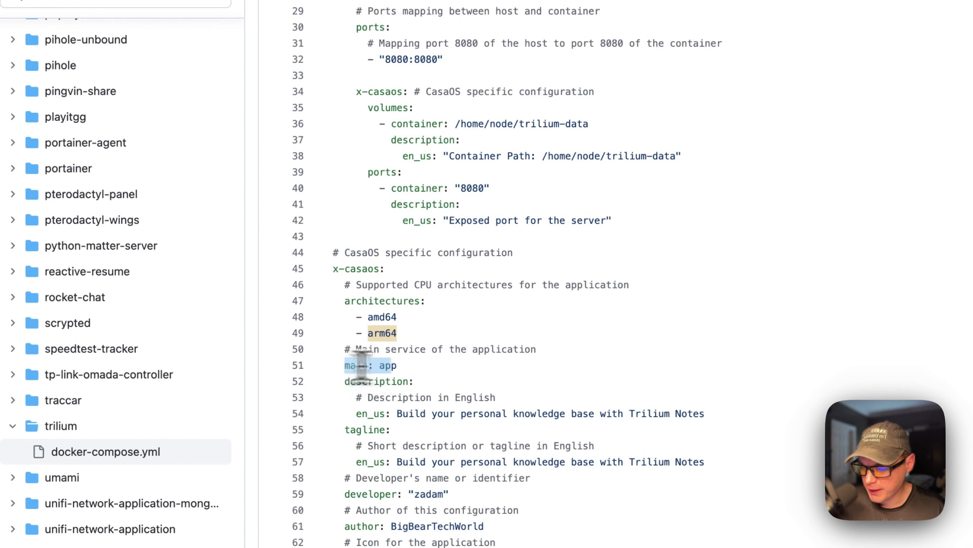
{"action": "scroll", "coordinate": [391, 365], "scroll_direction": "up", "scroll_amount": 9}
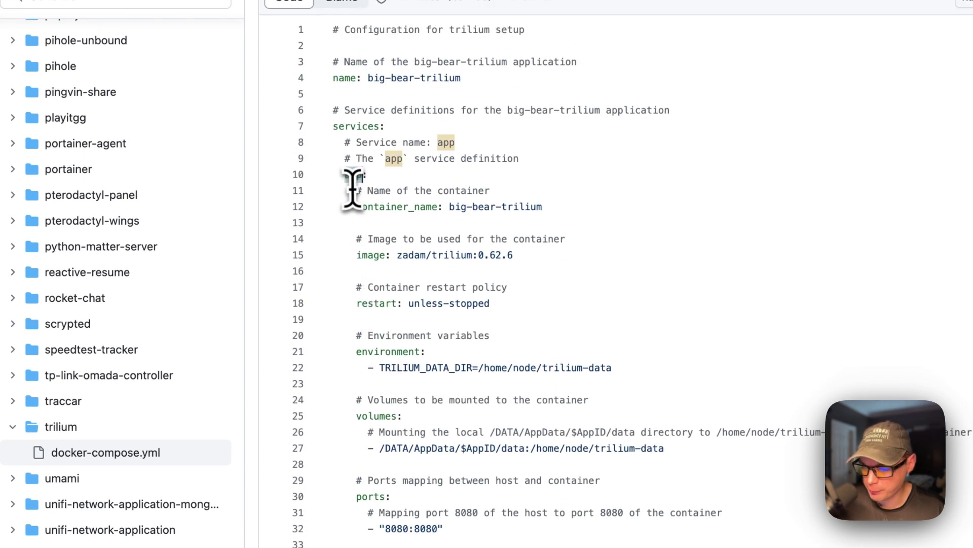
{"action": "scroll", "coordinate": [378, 198], "scroll_direction": "down", "scroll_amount": 9}
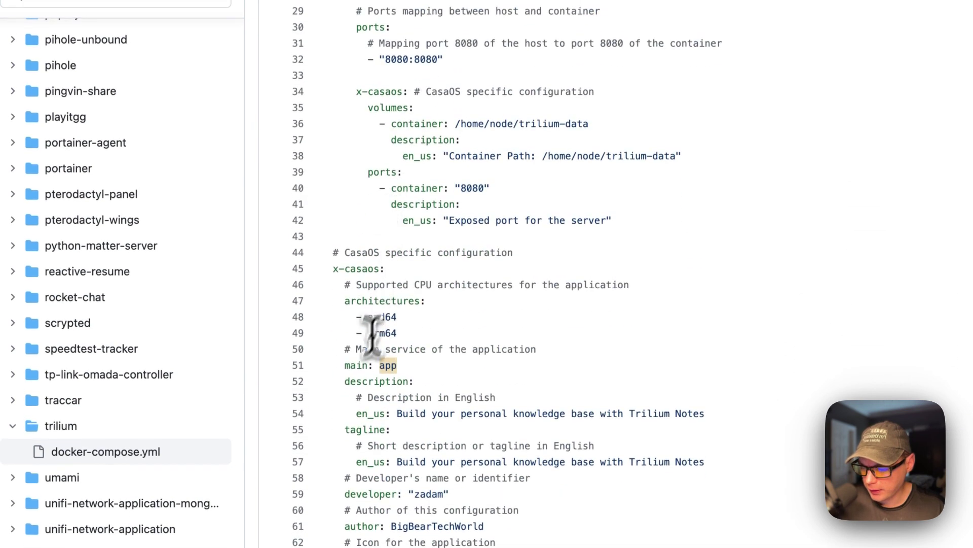
{"action": "left_click_drag", "start_coordinate": [343, 388], "coordinate": [391, 446]}
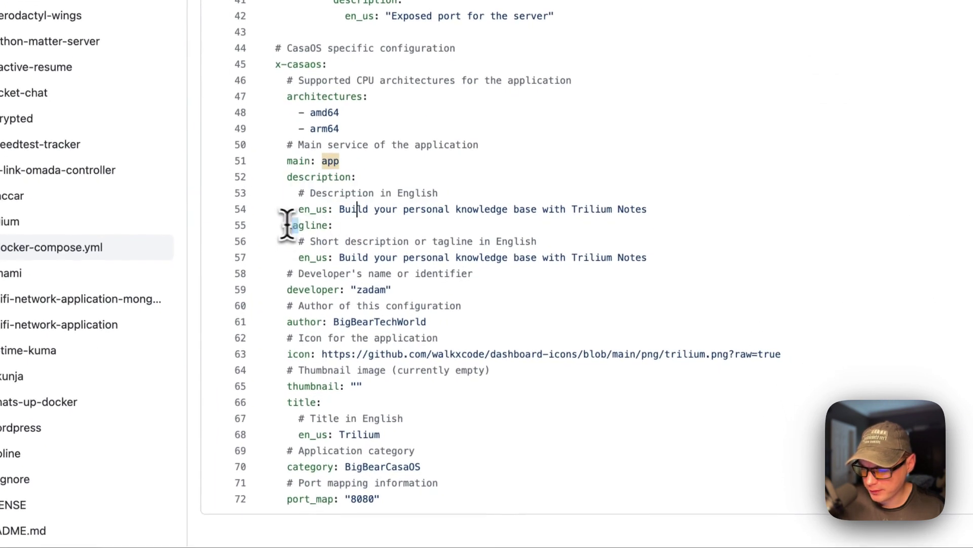
{"action": "left_click", "coordinate": [291, 289]}
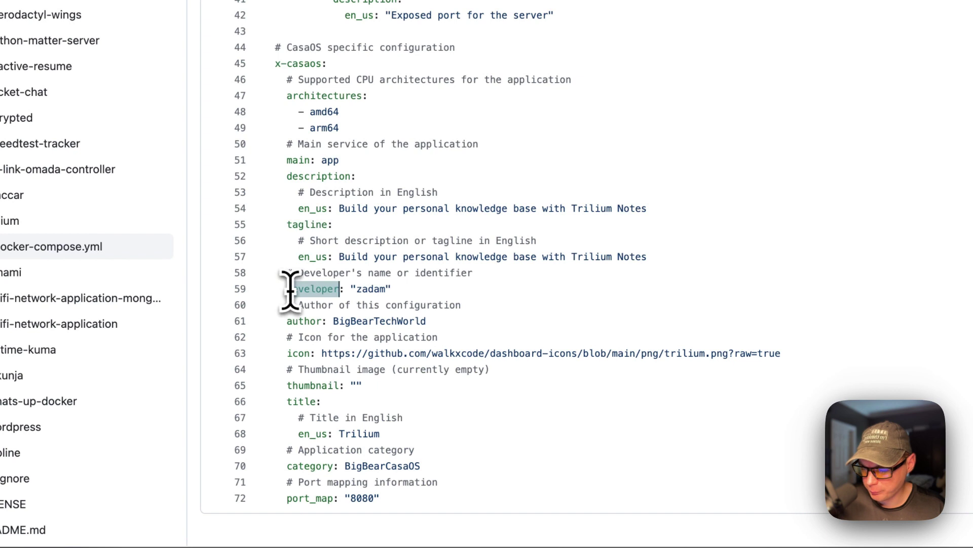
{"action": "scroll", "coordinate": [343, 245], "scroll_direction": "up", "scroll_amount": 1}
{"action": "scroll", "coordinate": [341, 246], "scroll_direction": "down", "scroll_amount": 1}
{"action": "left_click_drag", "start_coordinate": [362, 321], "coordinate": [426, 321]}
{"action": "left_click_drag", "start_coordinate": [291, 353], "coordinate": [826, 350]}
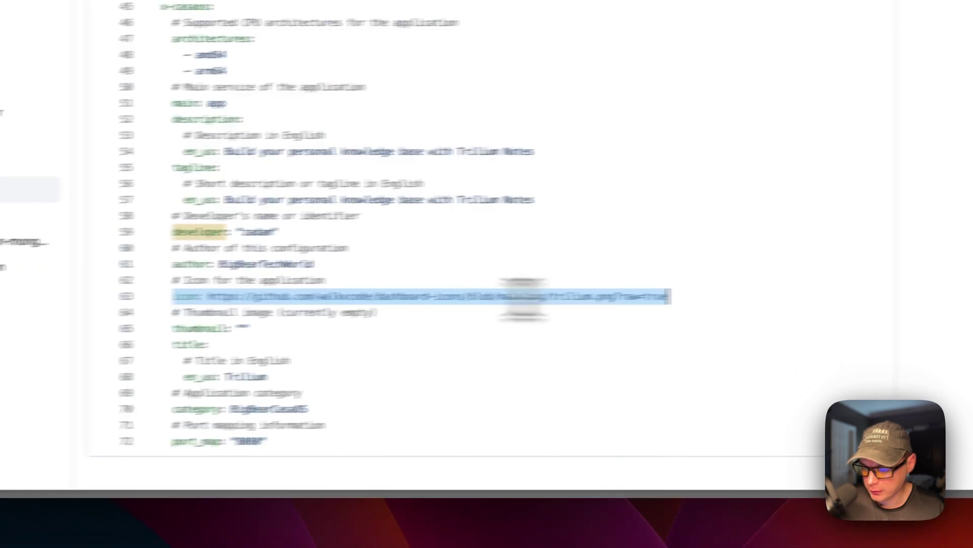
{"action": "left_click_drag", "start_coordinate": [346, 320], "coordinate": [491, 322]}
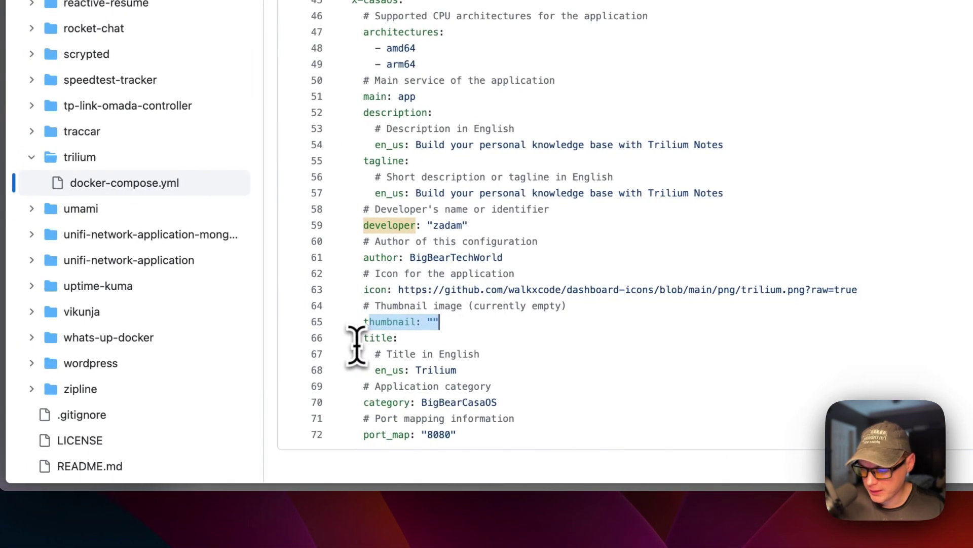
{"action": "left_click_drag", "start_coordinate": [336, 341], "coordinate": [465, 374]}
{"action": "left_click", "coordinate": [462, 370]}
{"action": "double_click", "coordinate": [375, 403]}
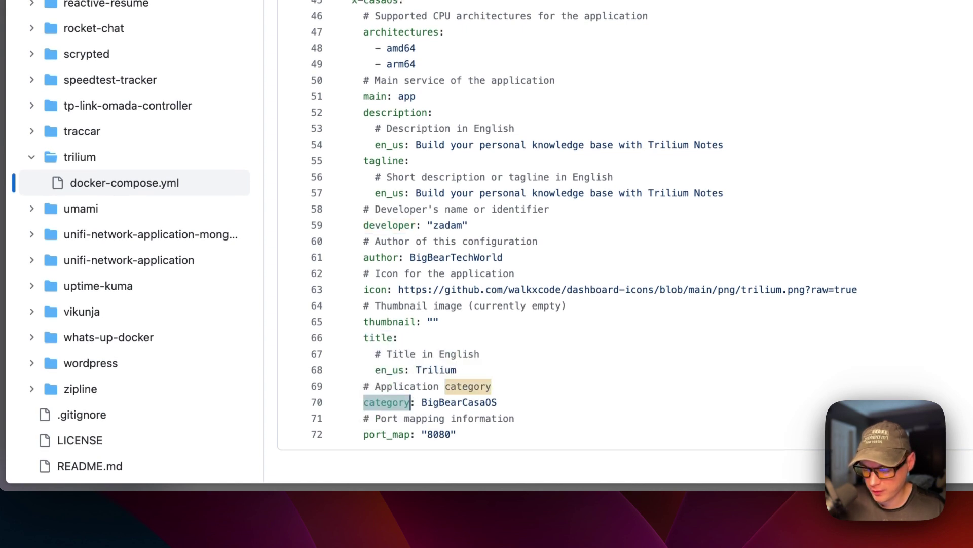
{"action": "left_click_drag", "start_coordinate": [363, 435], "coordinate": [453, 435]}
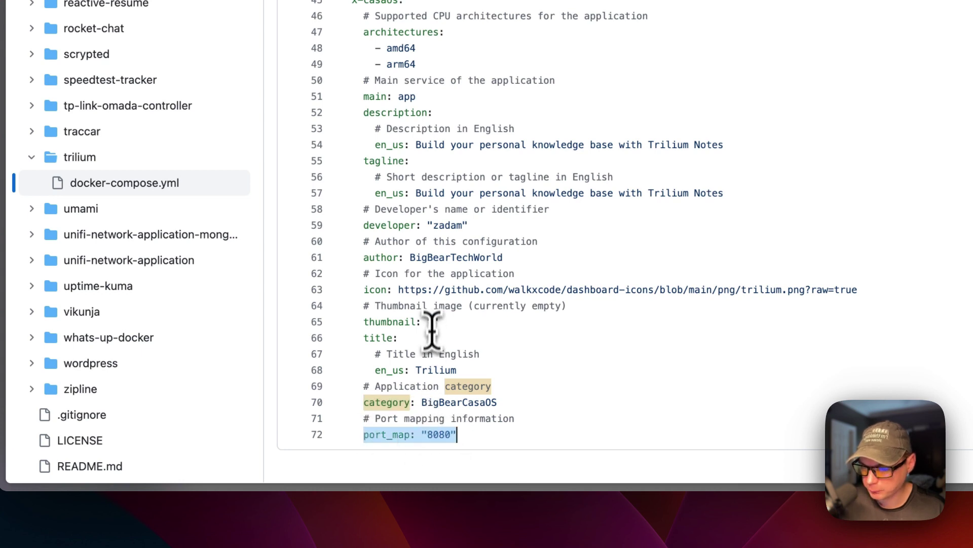
{"action": "scroll", "coordinate": [432, 327], "scroll_direction": "up", "scroll_amount": 5}
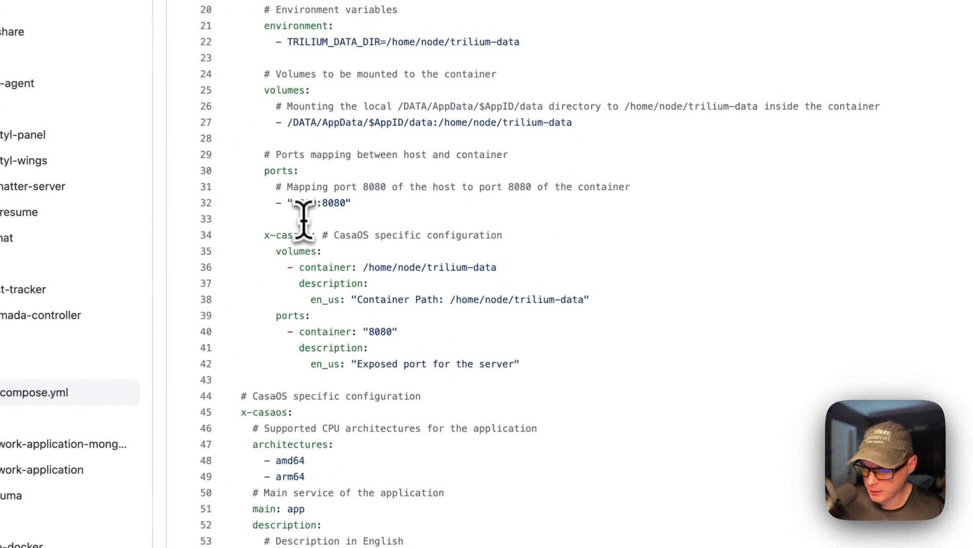
{"action": "double_click", "coordinate": [301, 204]}
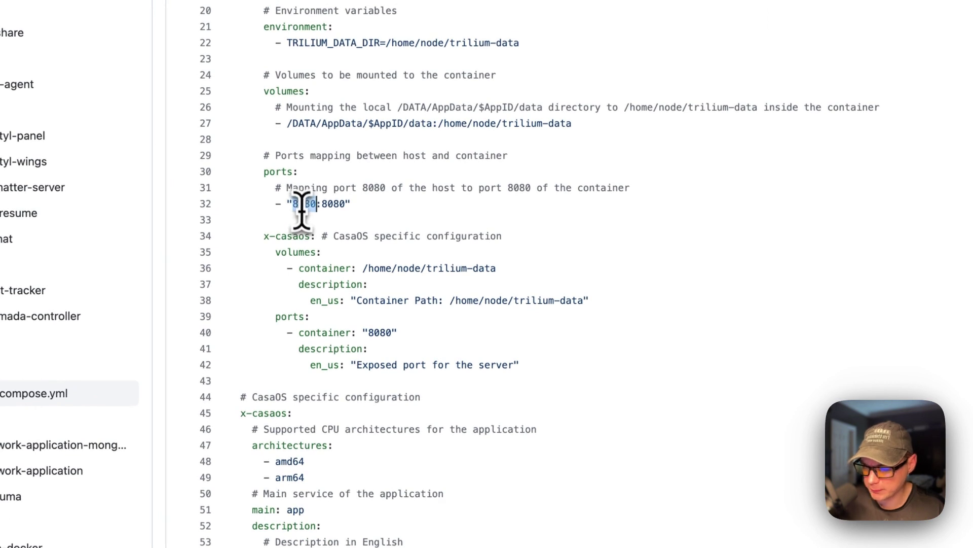
{"action": "scroll", "coordinate": [304, 223], "scroll_direction": "up", "scroll_amount": 10}
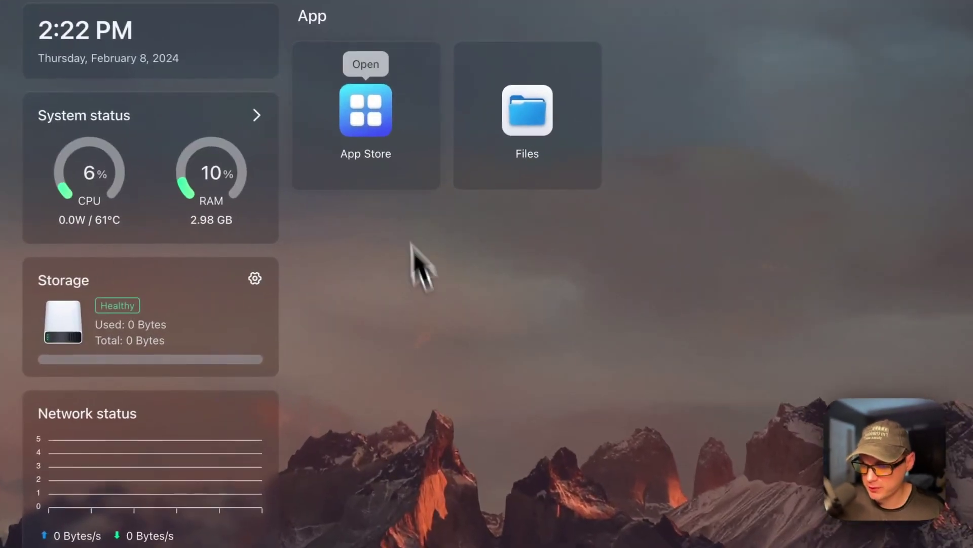
Search the App Store for 'tril' and install Trilium, continuing in the background.
{"action": "left_click", "coordinate": [372, 127]}
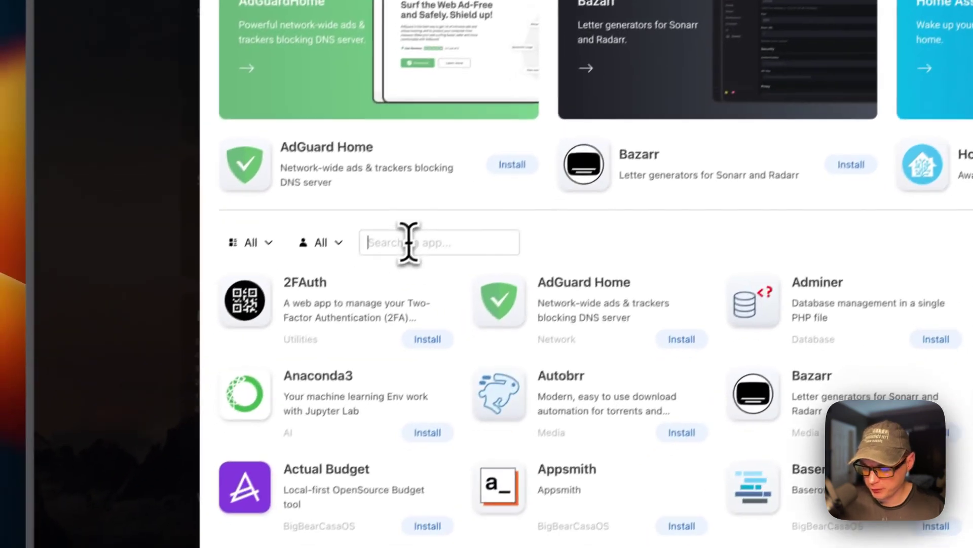
{"action": "type", "text": "tri"}
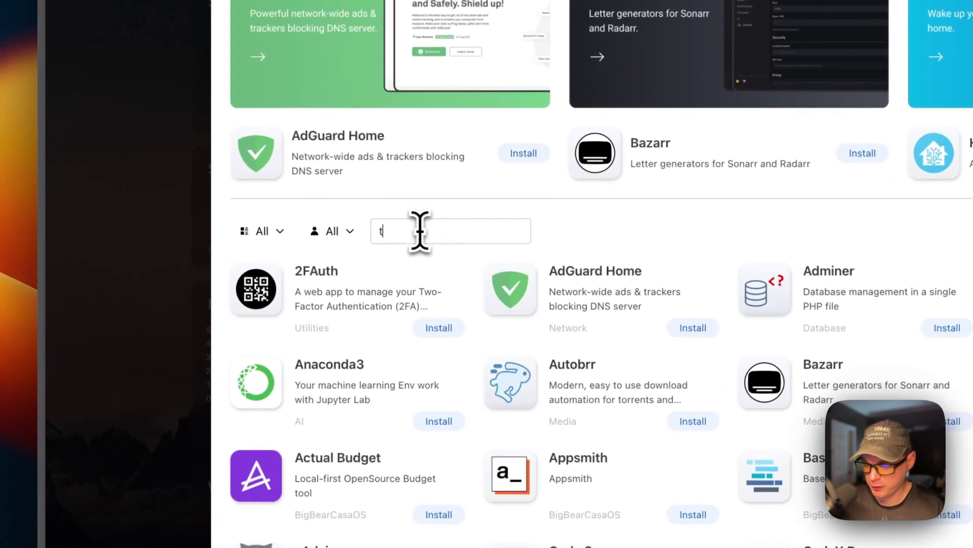
{"action": "type", "text": "l"}
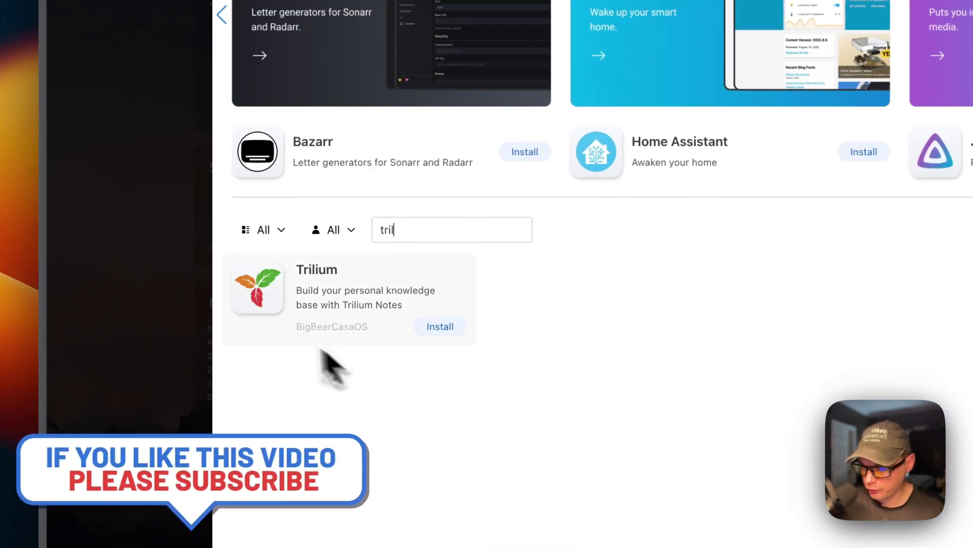
{"action": "left_click", "coordinate": [330, 294]}
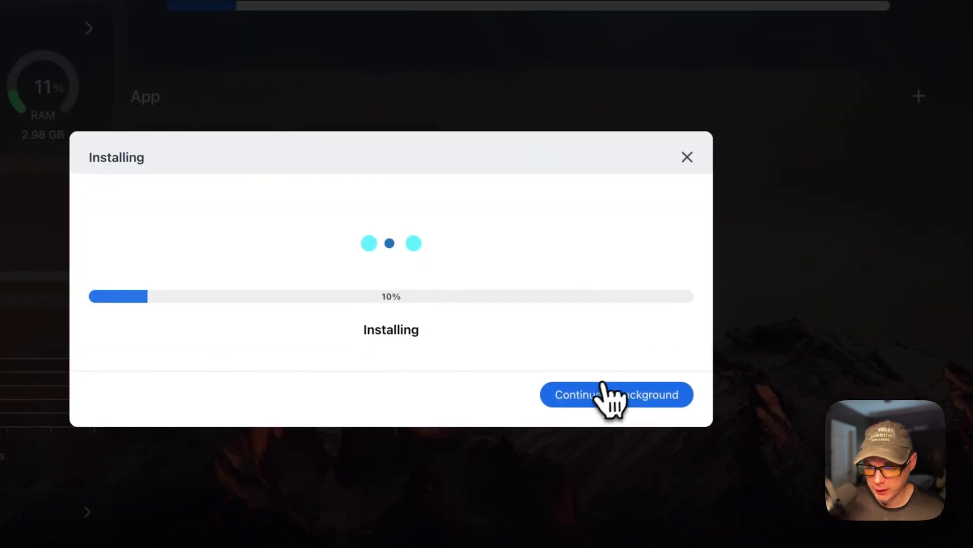
{"action": "left_click", "coordinate": [639, 418]}
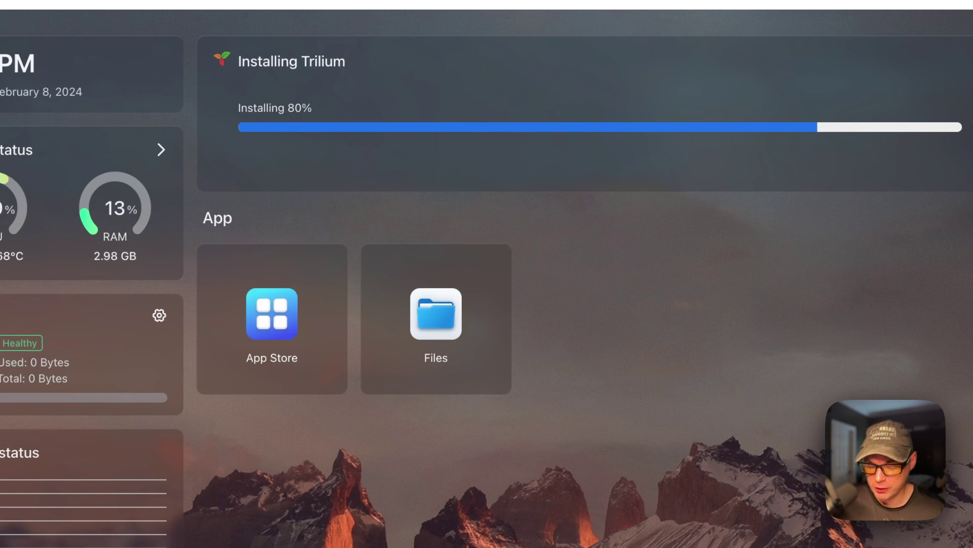
Refresh the dashboard so the Trilium tile appears beside App Store and Files.
{"action": "mouse_move", "coordinate": [625, 300]}
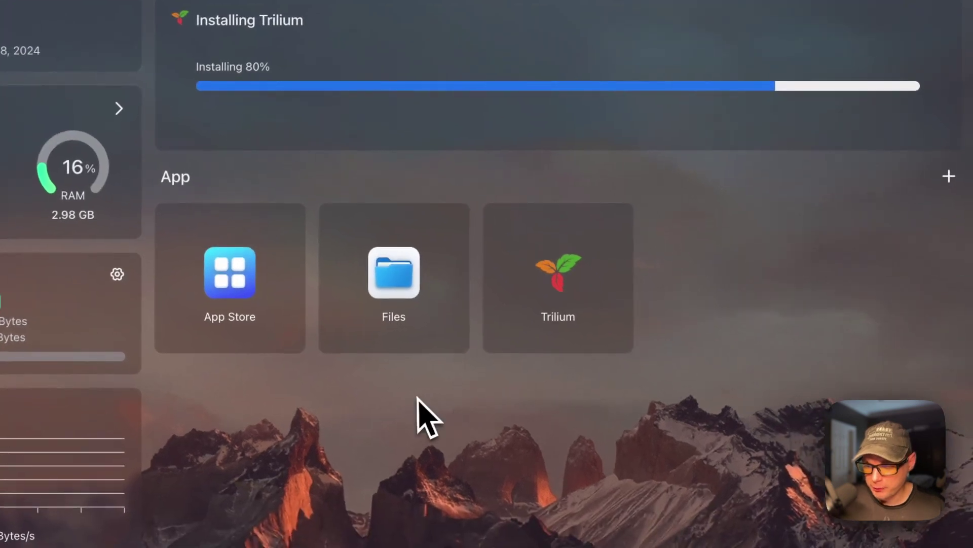
{"action": "key", "text": "super+r"}
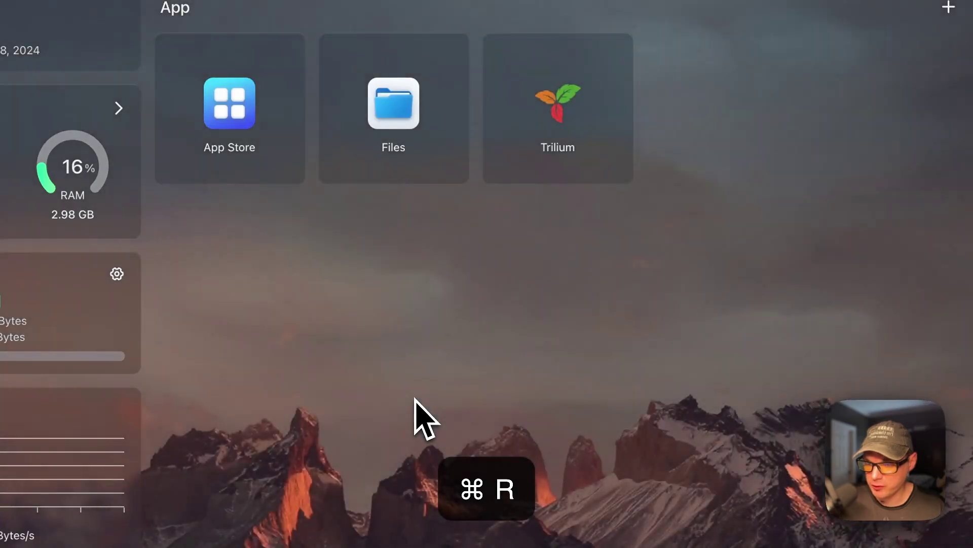
{"action": "mouse_move", "coordinate": [573, 104]}
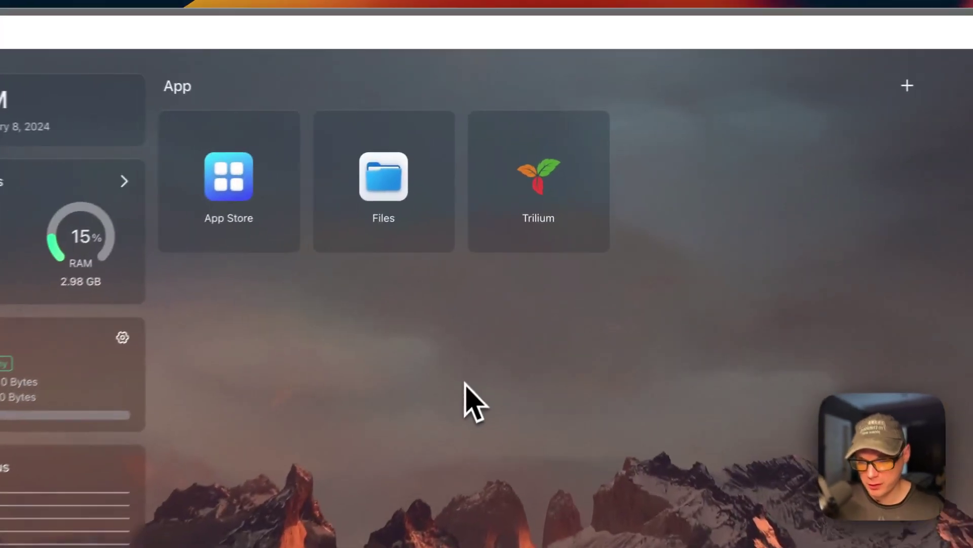
Set the Trilium app's tips note to 'Testing', then reopen the tips to verify it saved.
{"action": "mouse_move", "coordinate": [574, 154]}
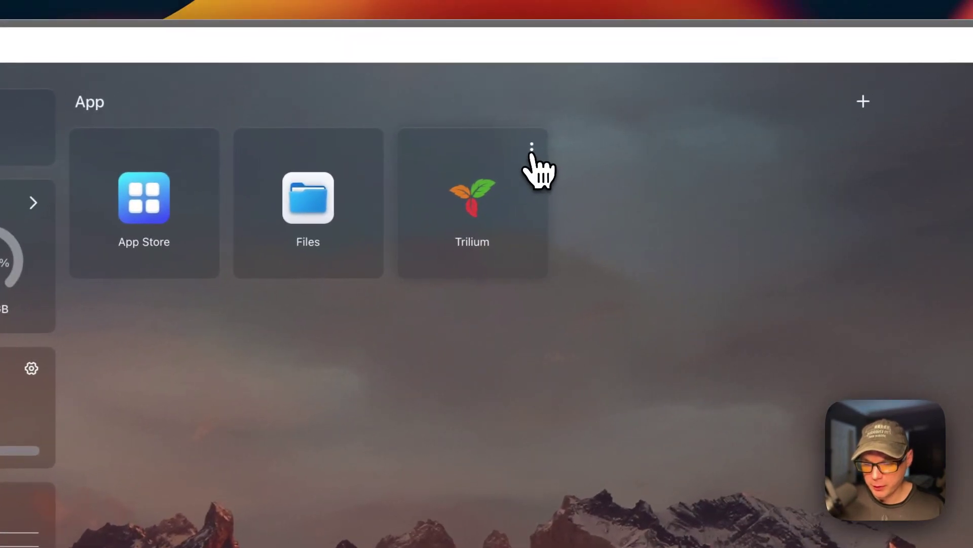
{"action": "left_click", "coordinate": [532, 151]}
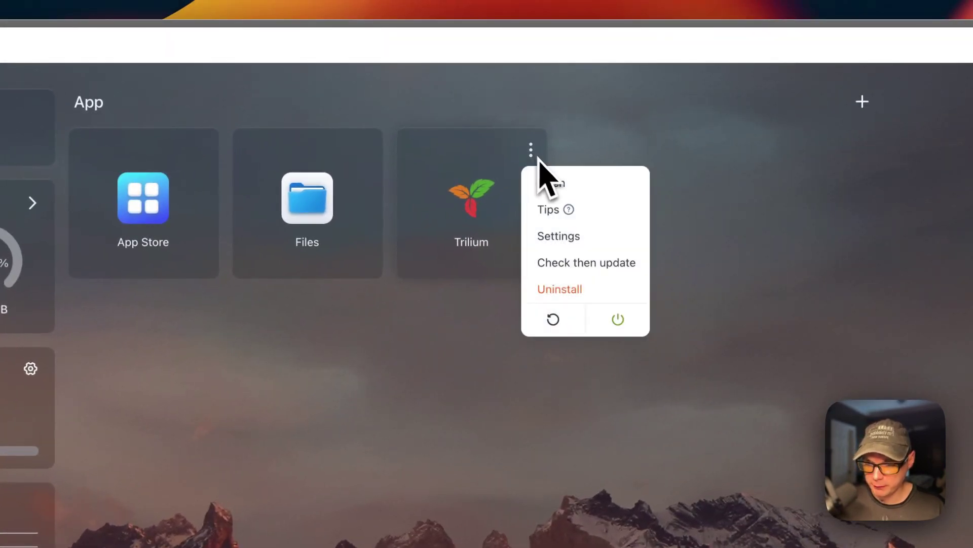
{"action": "left_click", "coordinate": [546, 209]}
{"action": "left_click", "coordinate": [555, 377]}
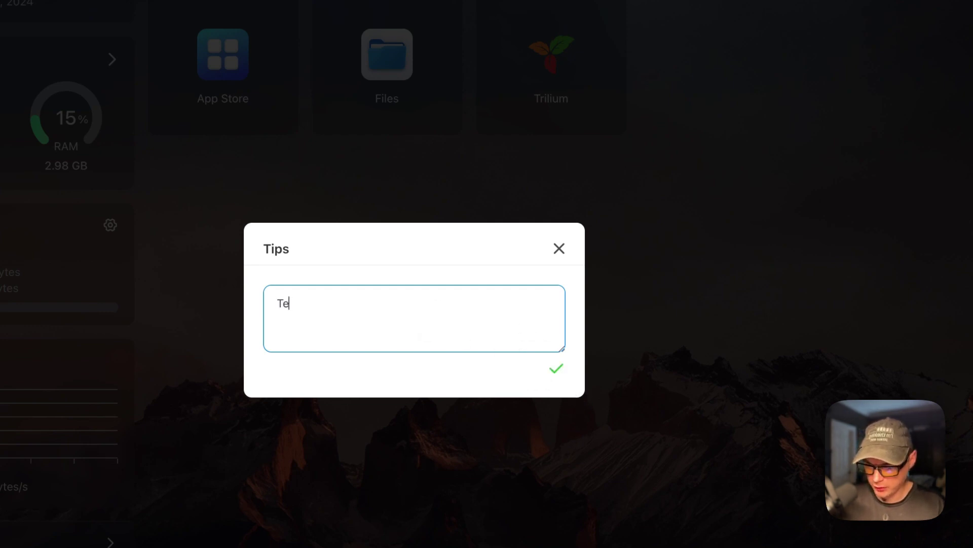
{"action": "left_click", "coordinate": [557, 369]}
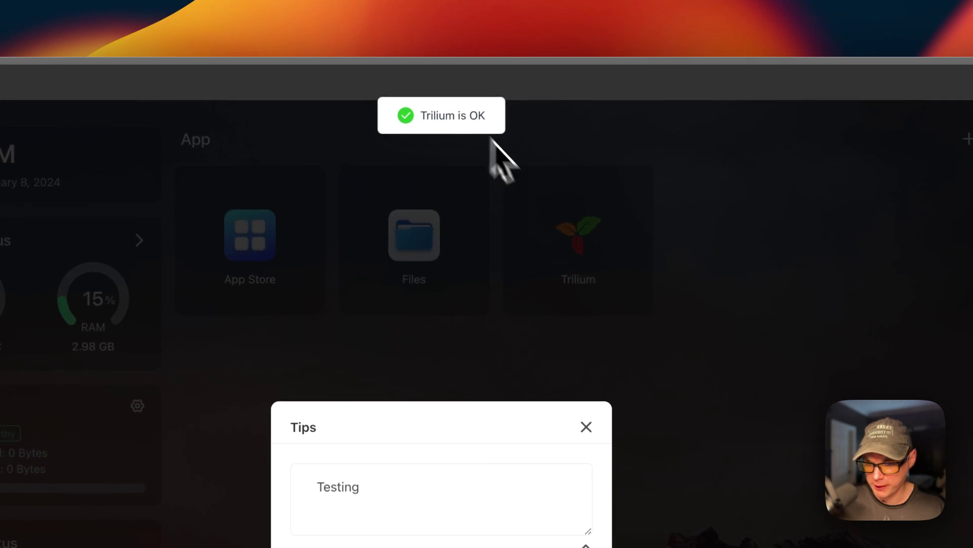
{"action": "left_click", "coordinate": [586, 427]}
{"action": "left_click", "coordinate": [637, 187]}
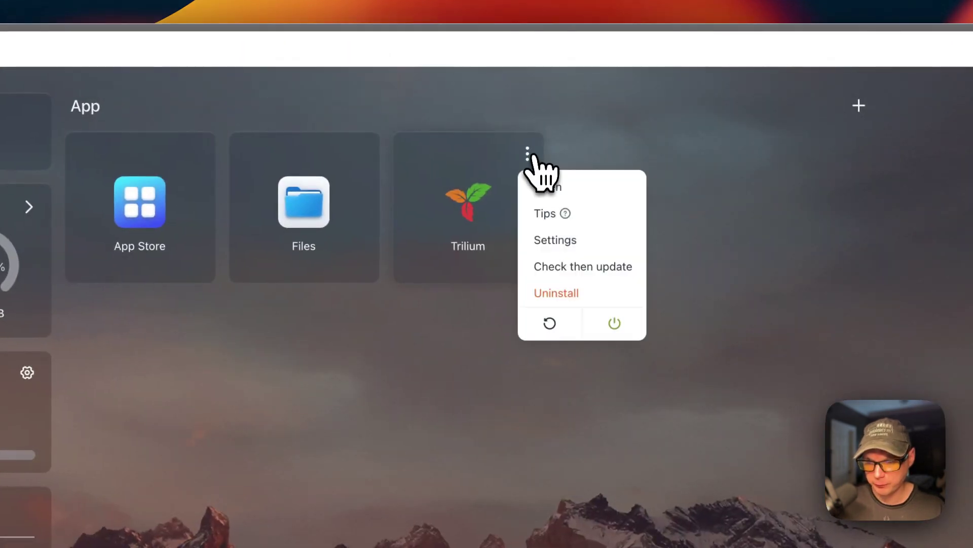
{"action": "left_click", "coordinate": [545, 215]}
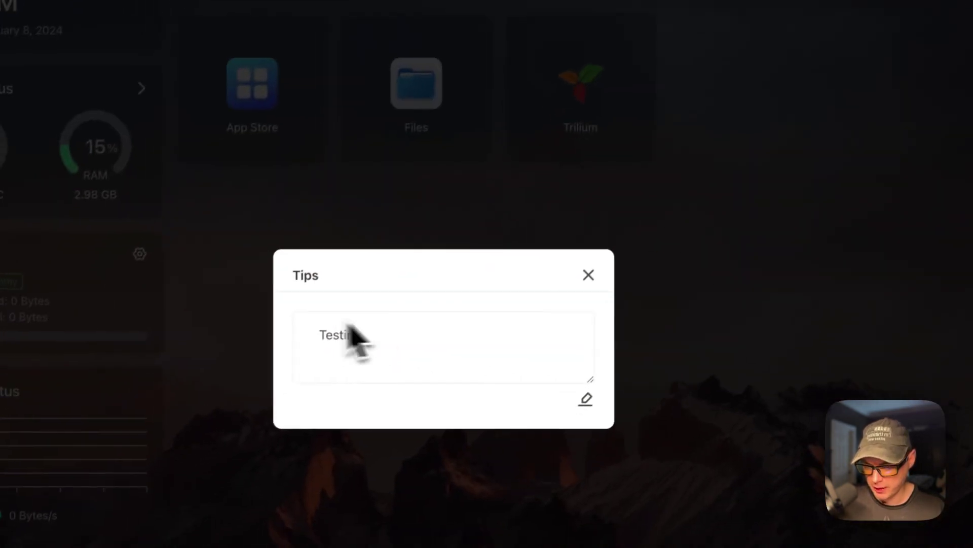
{"action": "left_click", "coordinate": [589, 274]}
Open Trilium's app settings and run ls in the container terminal.
{"action": "mouse_move", "coordinate": [633, 56]}
{"action": "left_click", "coordinate": [639, 139]}
{"action": "left_click", "coordinate": [660, 245]}
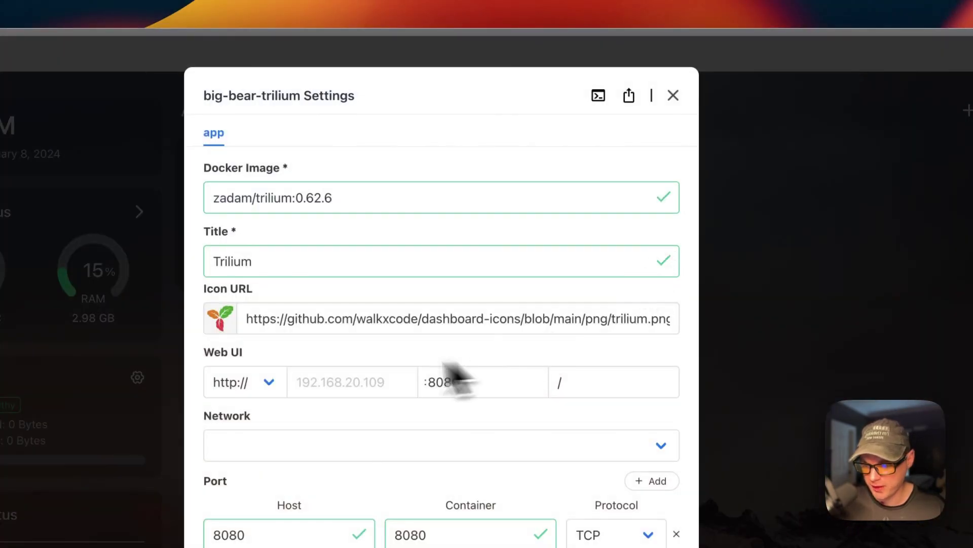
{"action": "scroll", "coordinate": [436, 449], "scroll_direction": "down", "scroll_amount": 10}
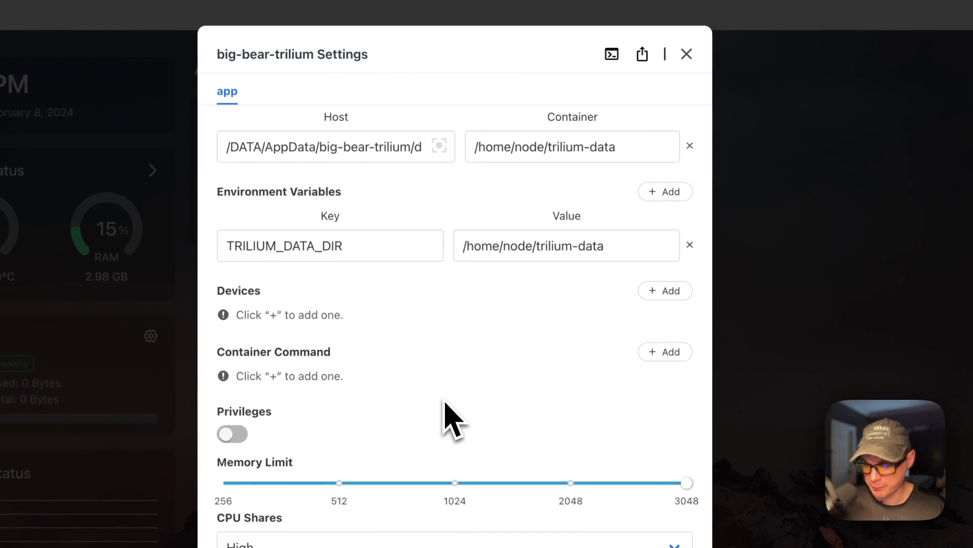
{"action": "scroll", "coordinate": [449, 416], "scroll_direction": "up", "scroll_amount": 10}
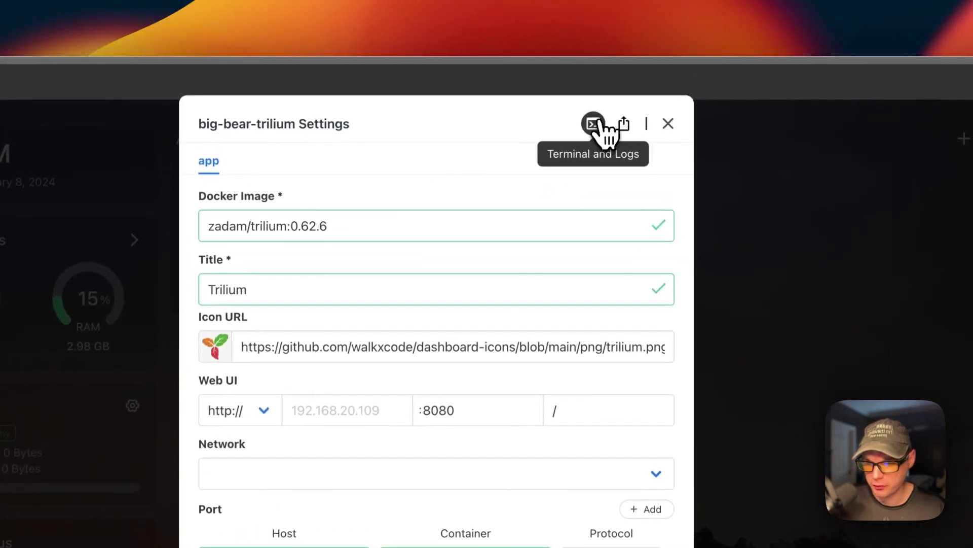
{"action": "left_click", "coordinate": [593, 124]}
{"action": "type", "text": "ls"}
{"action": "key", "text": "Return"}
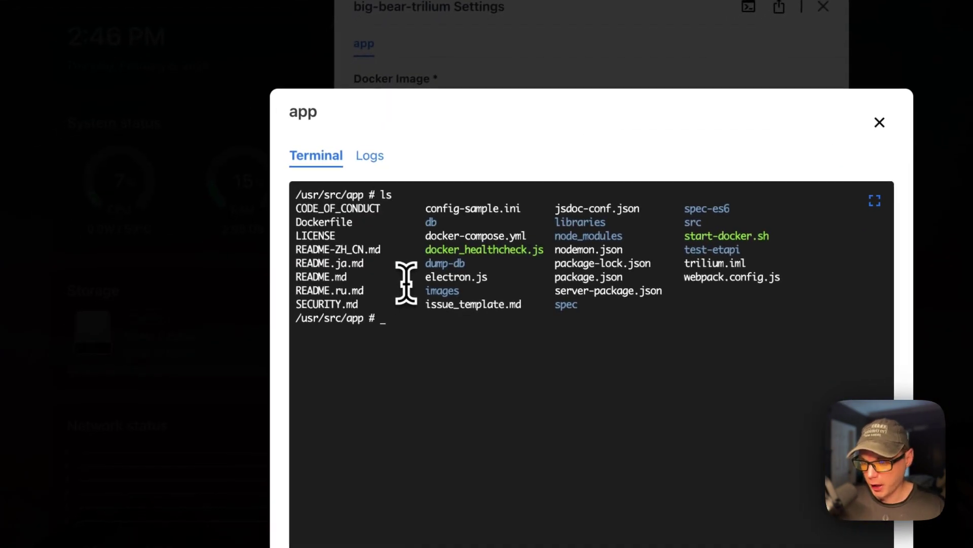
View the Trilium container's logs, then close the logs and settings windows.
{"action": "left_click", "coordinate": [377, 161]}
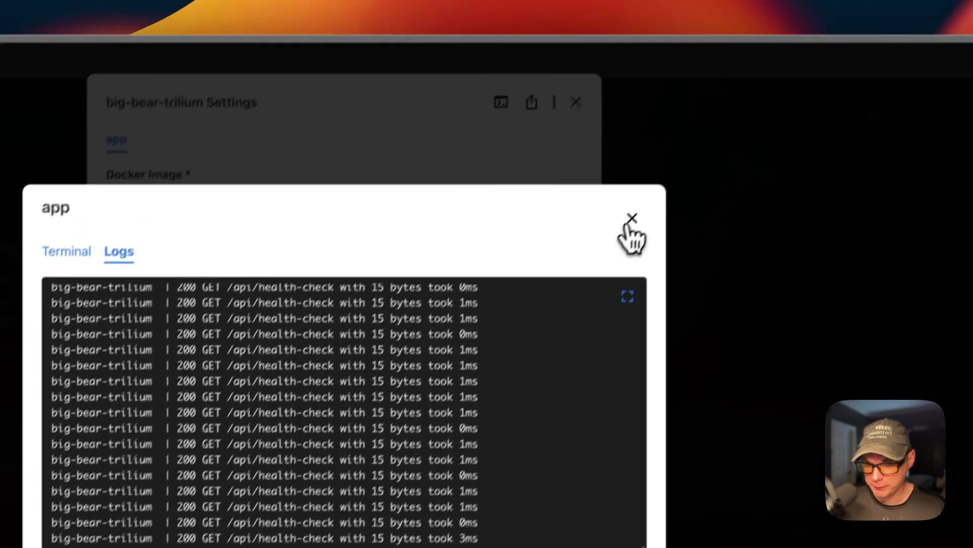
{"action": "left_click", "coordinate": [730, 91]}
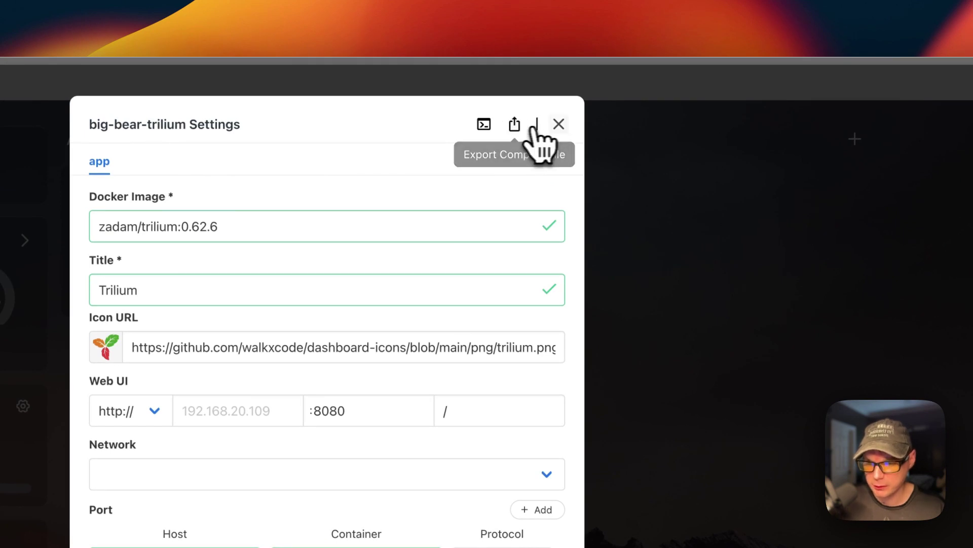
{"action": "left_click", "coordinate": [559, 124]}
Run an update check on Trilium from its options menu.
{"action": "left_click", "coordinate": [525, 185]}
{"action": "left_click", "coordinate": [558, 300]}
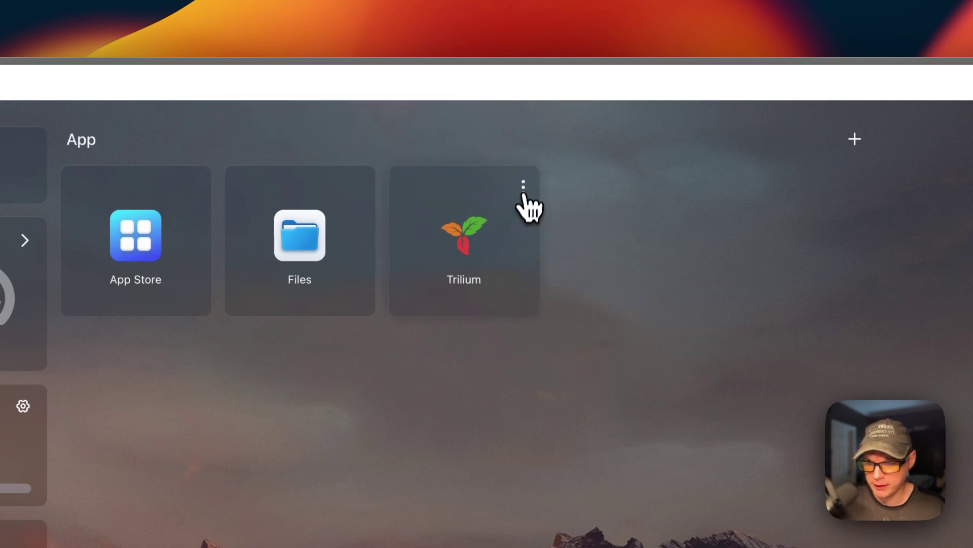
{"action": "left_click", "coordinate": [524, 189]}
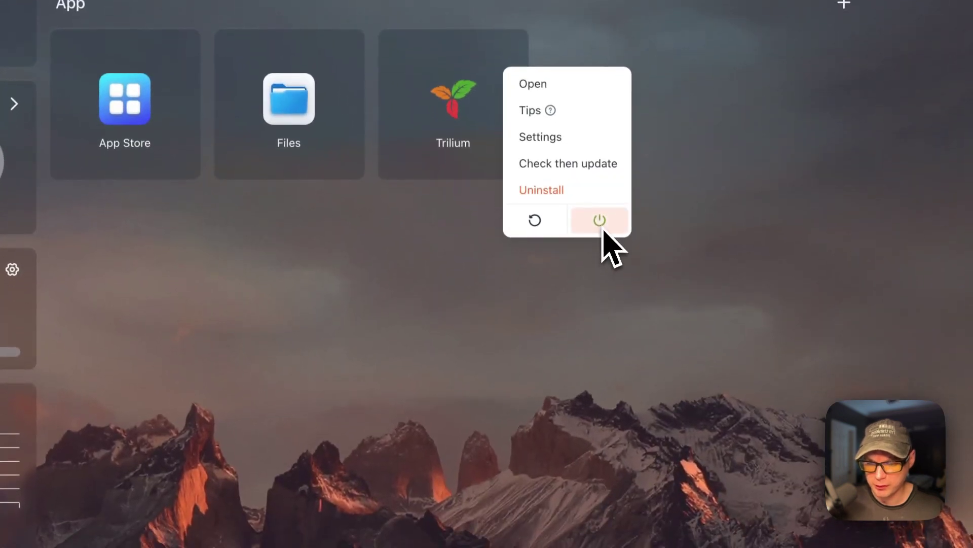
{"action": "left_click", "coordinate": [546, 287]}
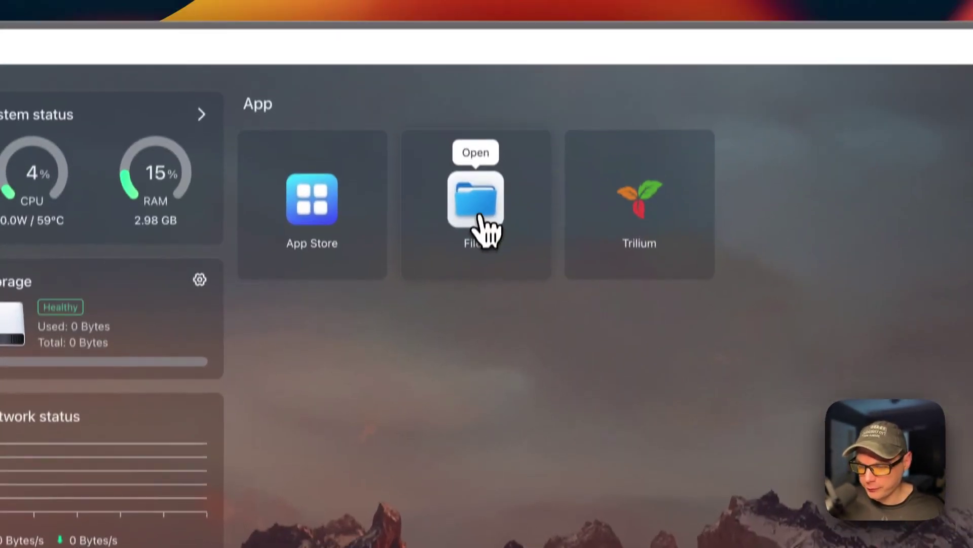
Browse Trilium's AppData/big-bear-trilium/data folder, then launch Trilium from the dashboard.
{"action": "left_click", "coordinate": [485, 231]}
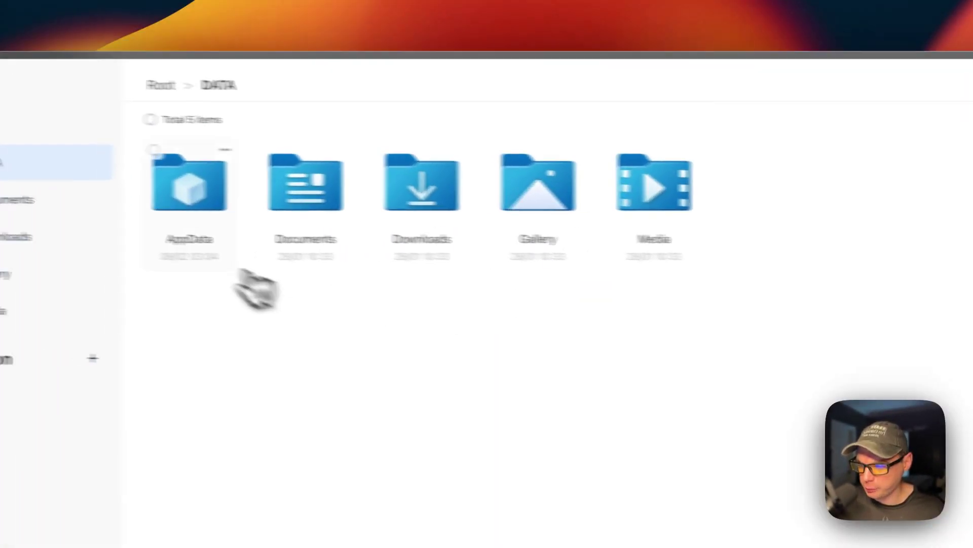
{"action": "left_click", "coordinate": [235, 259]}
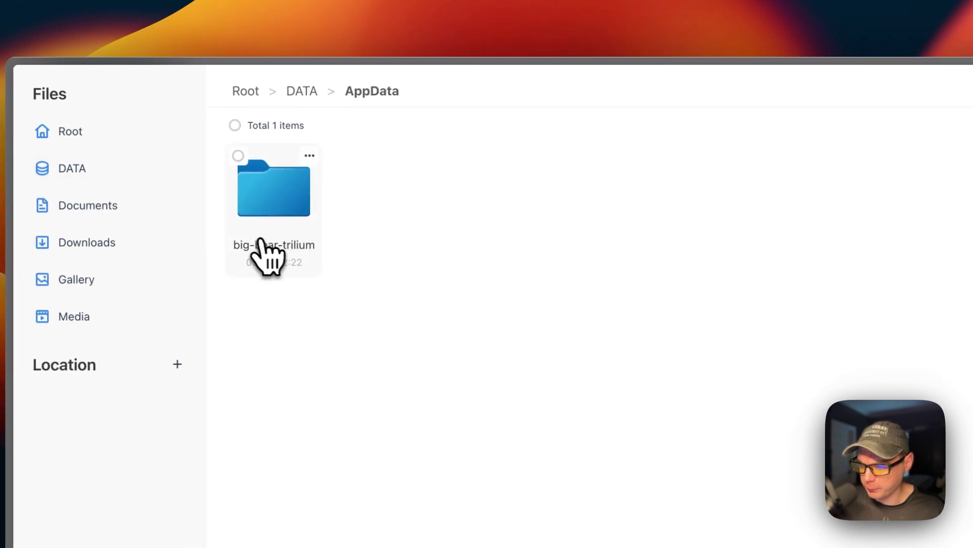
{"action": "left_click", "coordinate": [274, 210]}
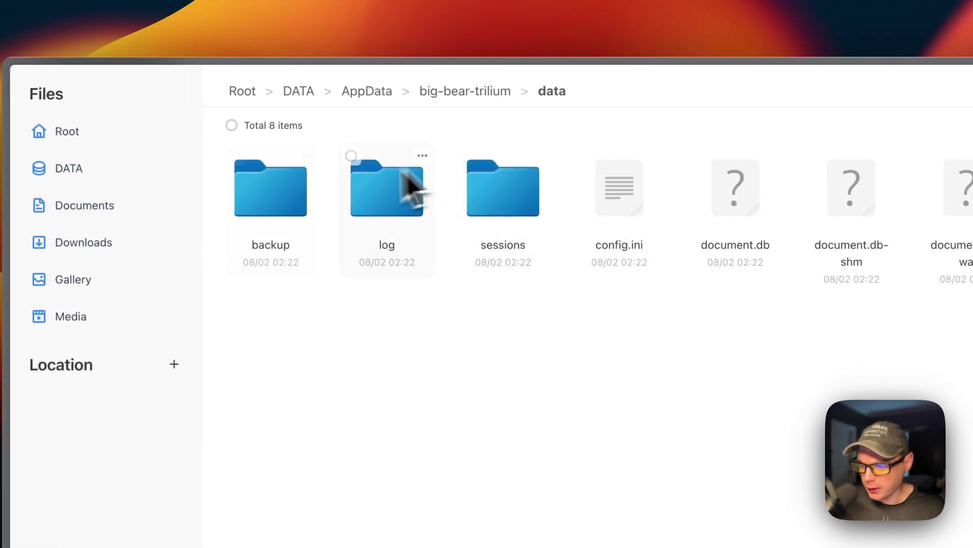
{"action": "left_click", "coordinate": [232, 125]}
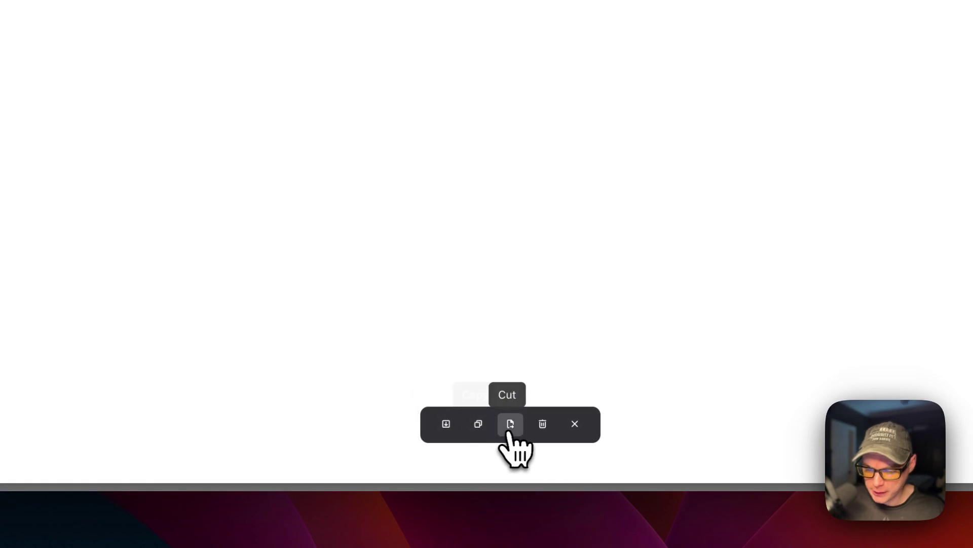
{"action": "left_click", "coordinate": [574, 424]}
{"action": "left_click", "coordinate": [343, 155]}
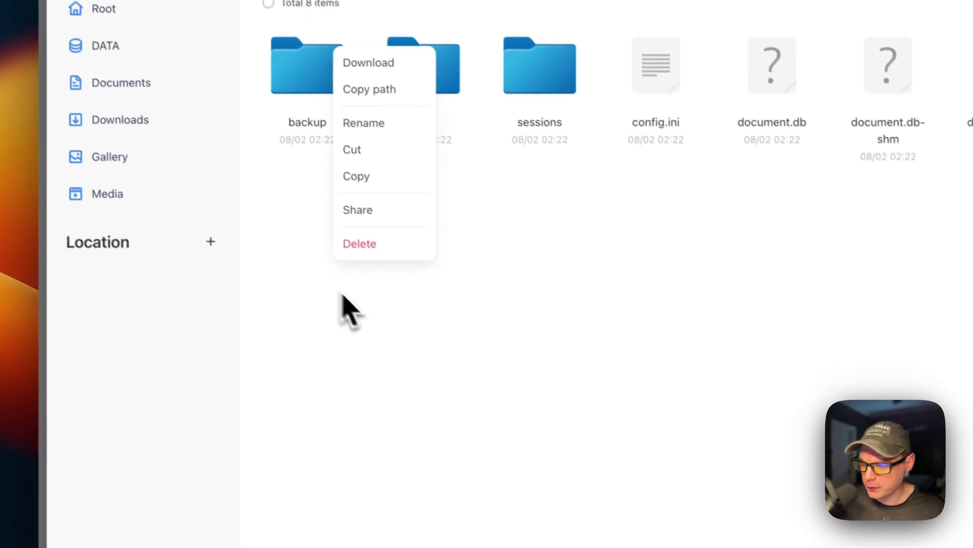
{"action": "left_click", "coordinate": [378, 459]}
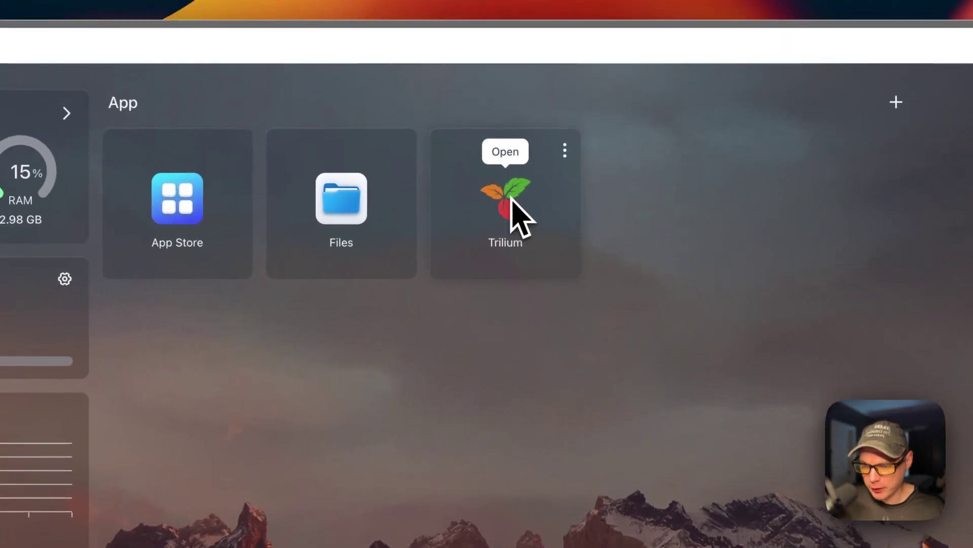
{"action": "left_click", "coordinate": [565, 153]}
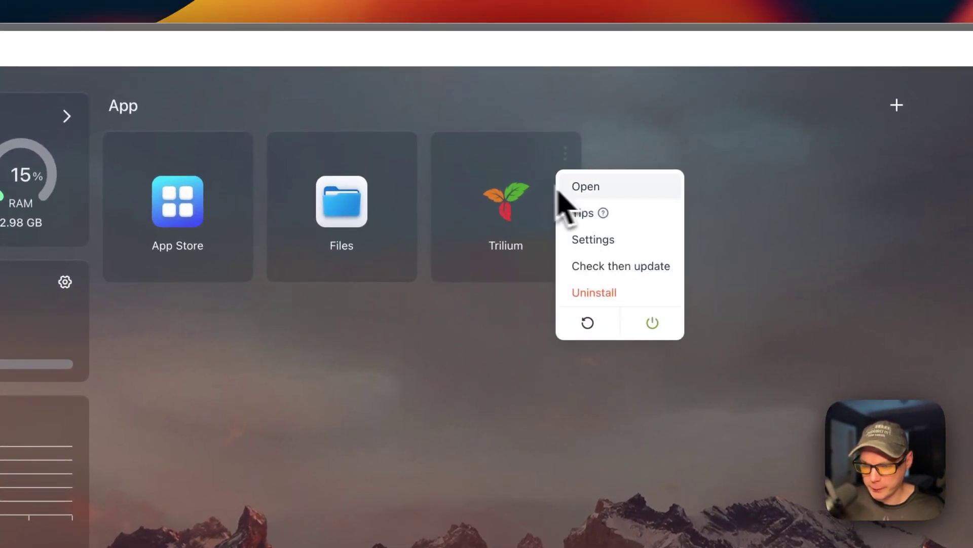
{"action": "left_click", "coordinate": [505, 208]}
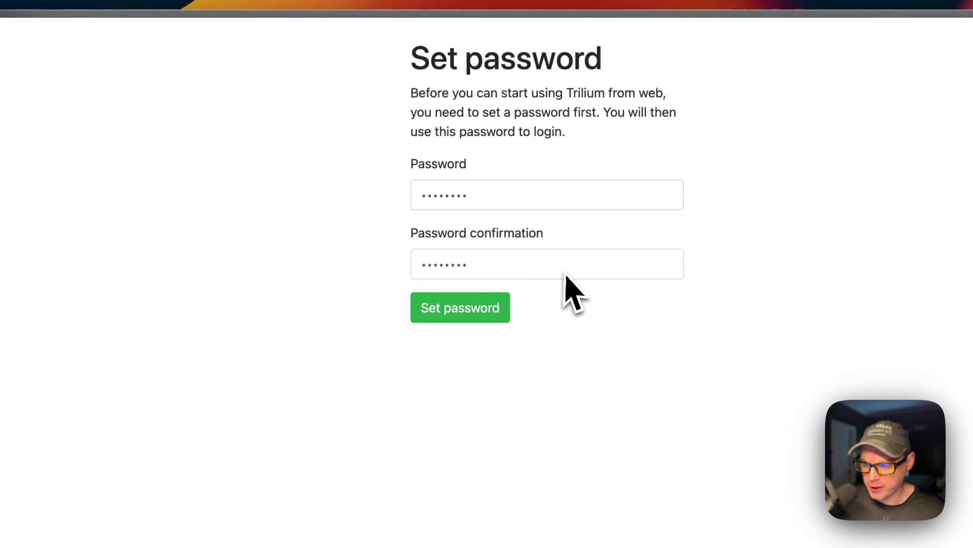
Save the new Trilium password and enter it on the login page.
{"action": "left_click", "coordinate": [444, 320]}
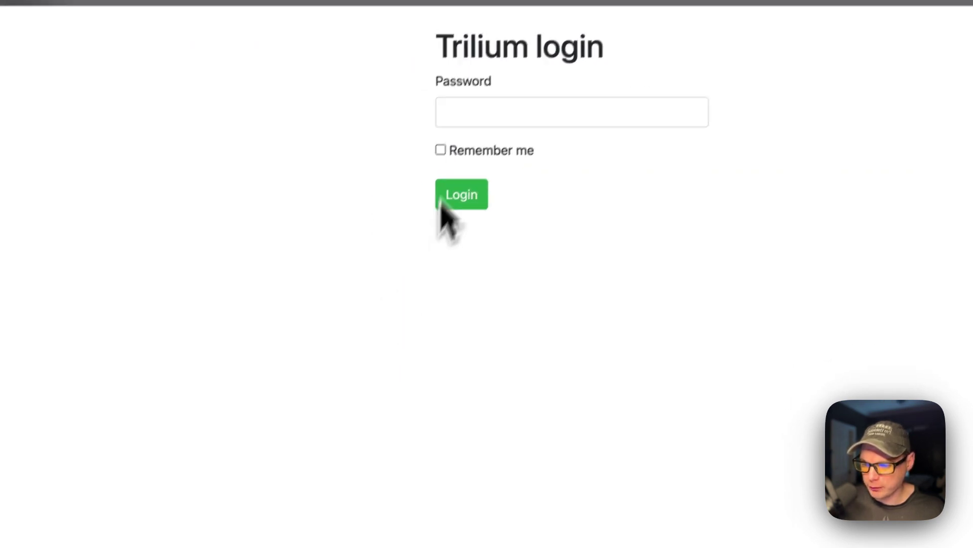
{"action": "left_click", "coordinate": [439, 125]}
{"action": "type", "text": "•••"}
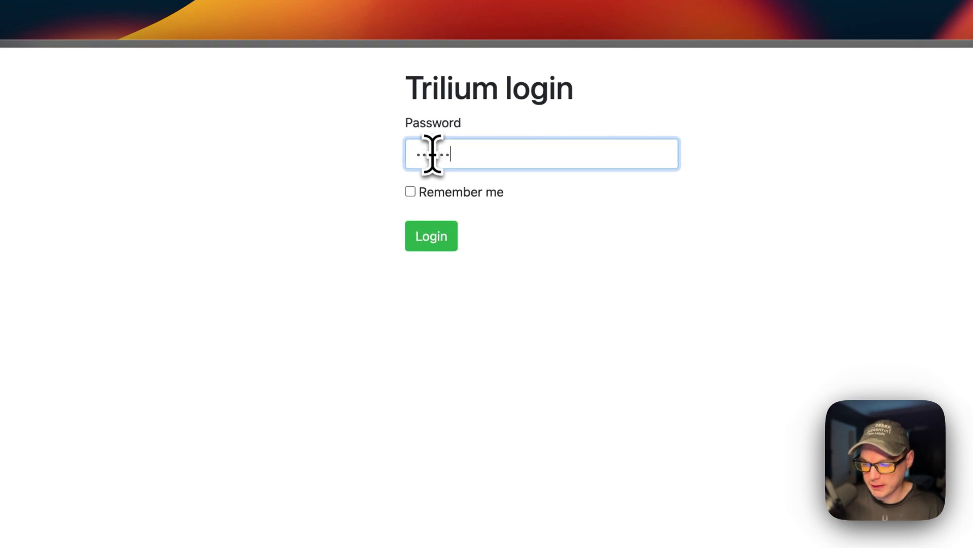
Log in and browse the Books, Mermaid Diagrams, Canvas, Tech, Journal, Formatting examples and Inbox notes.
{"action": "left_click", "coordinate": [450, 238]}
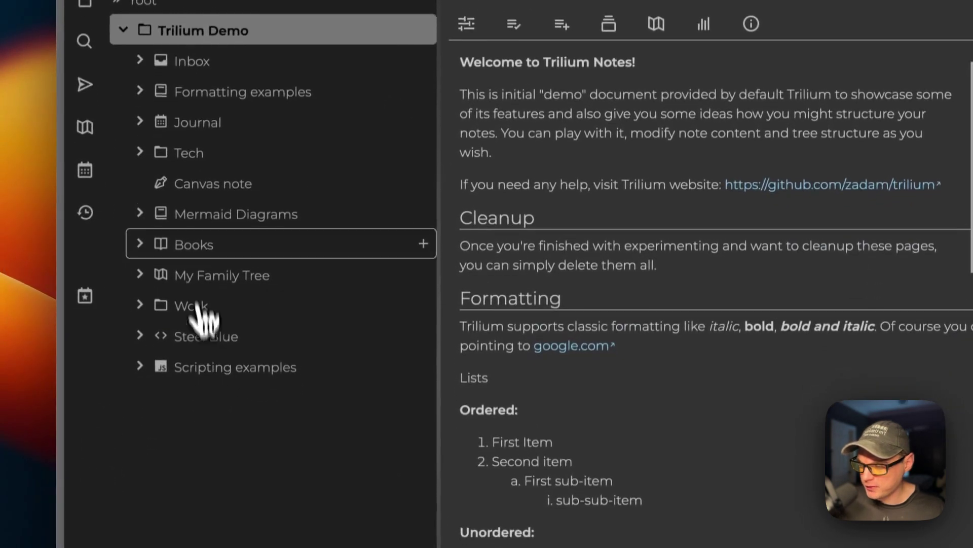
{"action": "left_click", "coordinate": [199, 244]}
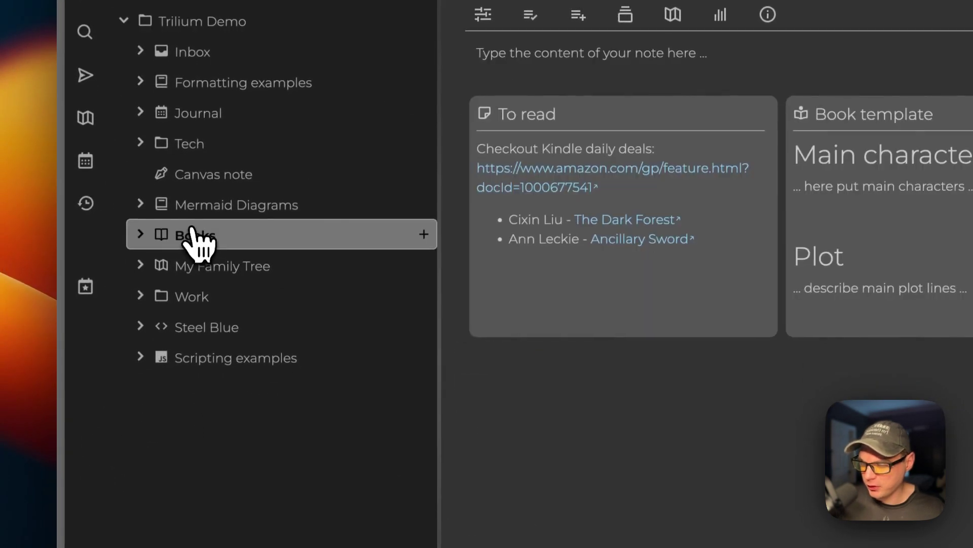
{"action": "left_click", "coordinate": [217, 214]}
{"action": "left_click", "coordinate": [218, 183]}
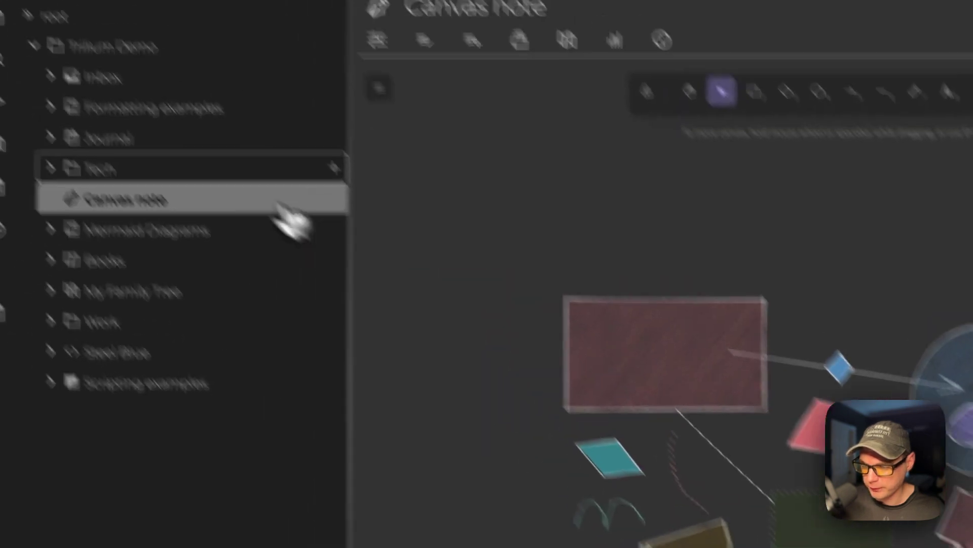
{"action": "left_click", "coordinate": [263, 145]}
{"action": "left_click", "coordinate": [255, 223]}
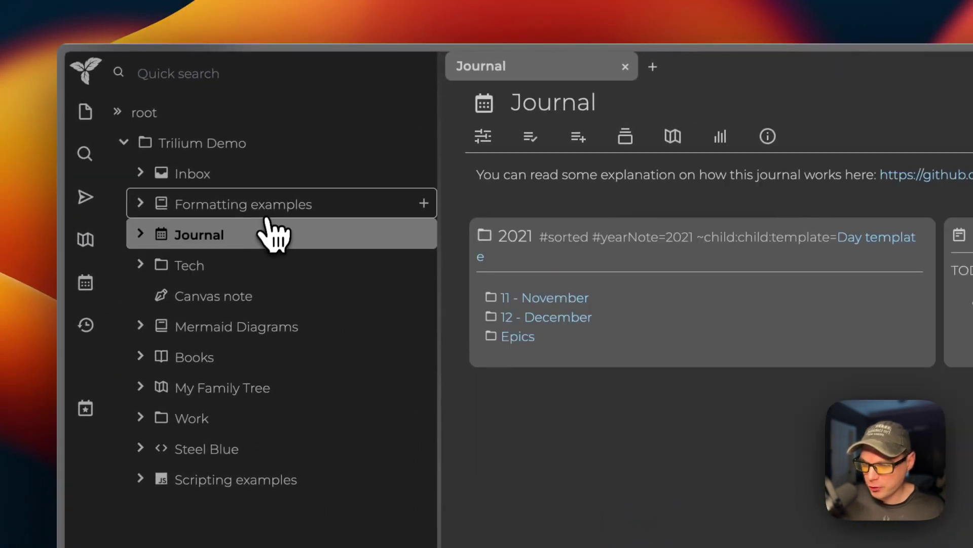
{"action": "left_click", "coordinate": [257, 202]}
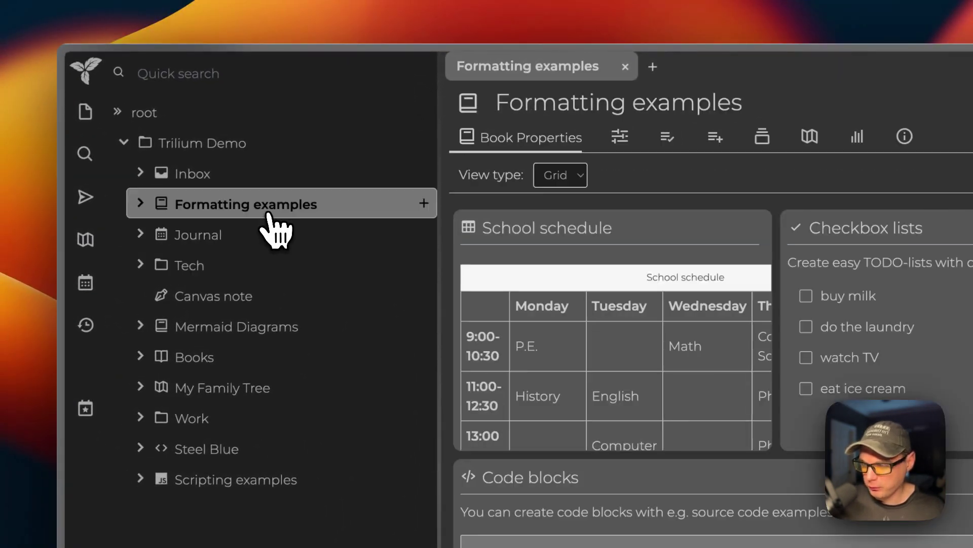
{"action": "left_click", "coordinate": [273, 175]}
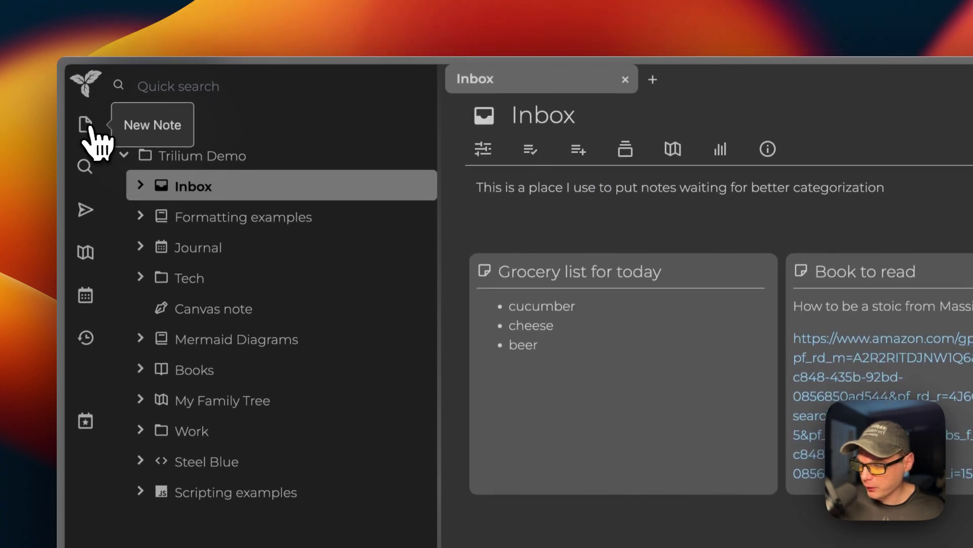
Create a new note titled 'Testing'.
{"action": "left_click", "coordinate": [85, 111]}
{"action": "type", "text": "T"}
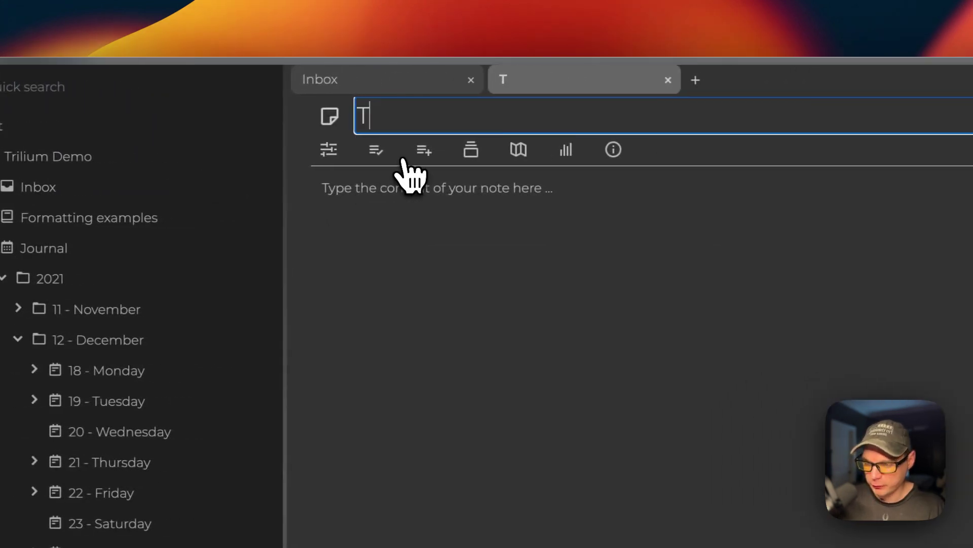
{"action": "type", "text": "esting"}
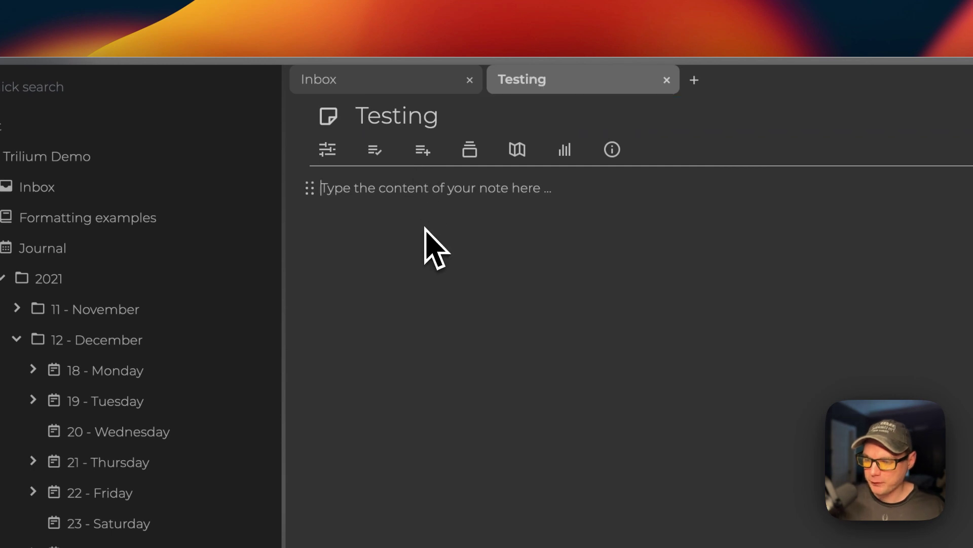
{"action": "left_click", "coordinate": [714, 114]}
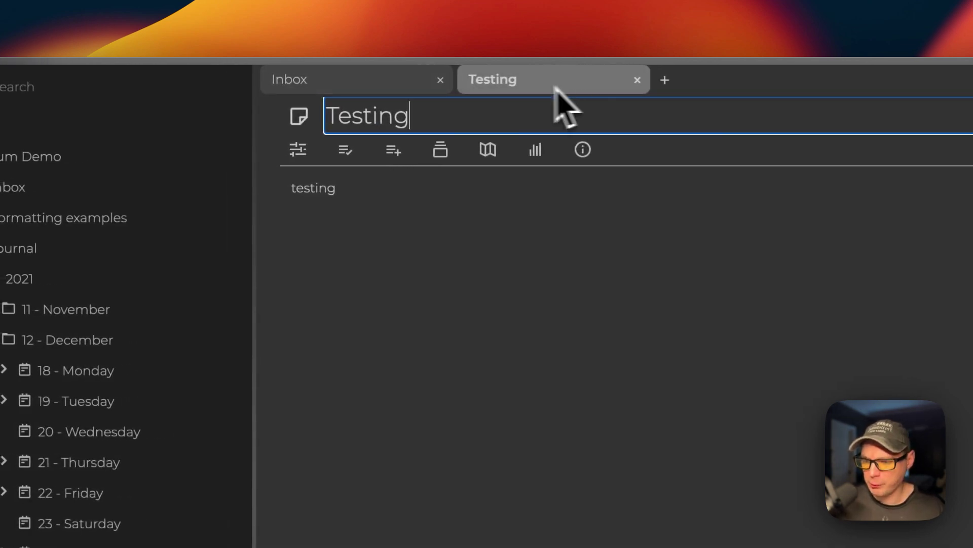
Close the Inbox tab and open the Testing note in a new tab via search.
{"action": "left_click", "coordinate": [440, 80]}
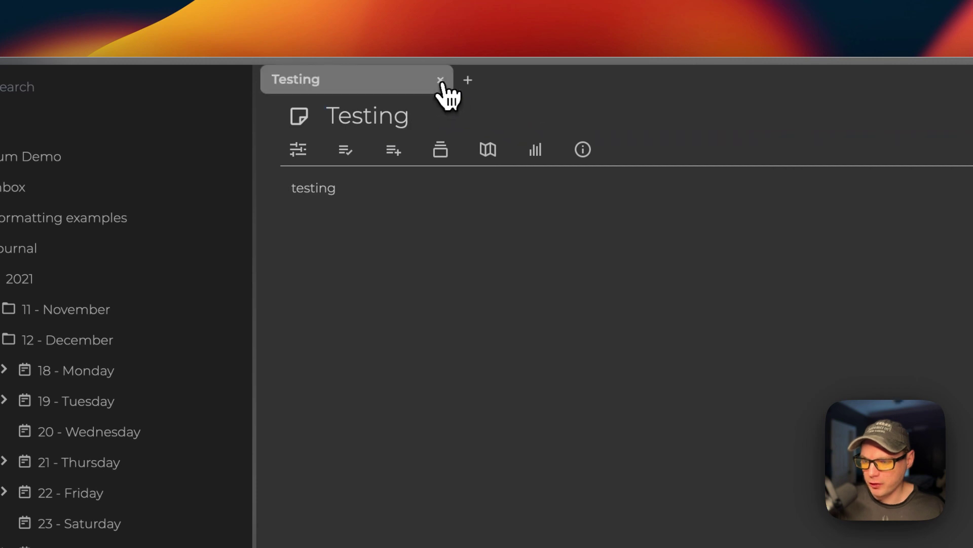
{"action": "left_click", "coordinate": [468, 80]}
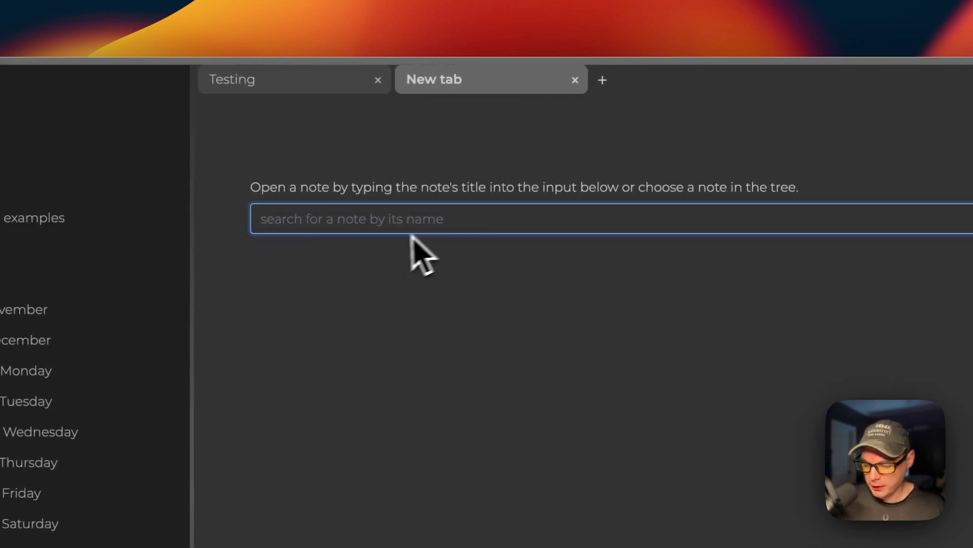
{"action": "type", "text": "Testing"}
{"action": "left_click", "coordinate": [408, 274]}
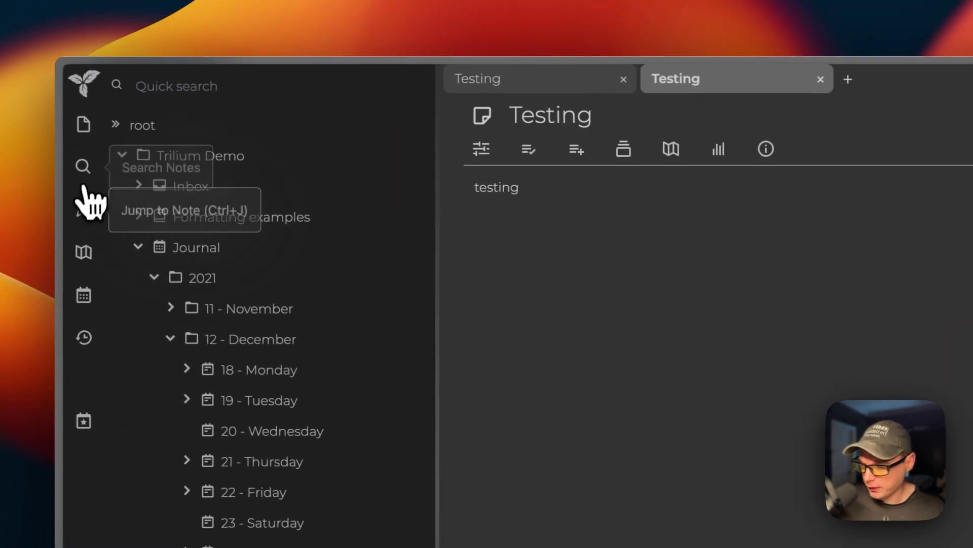
Jump to the Testing note by searching 'Testi', then view it in the Note Map.
{"action": "left_click", "coordinate": [85, 212]}
{"action": "type", "text": "Testing"}
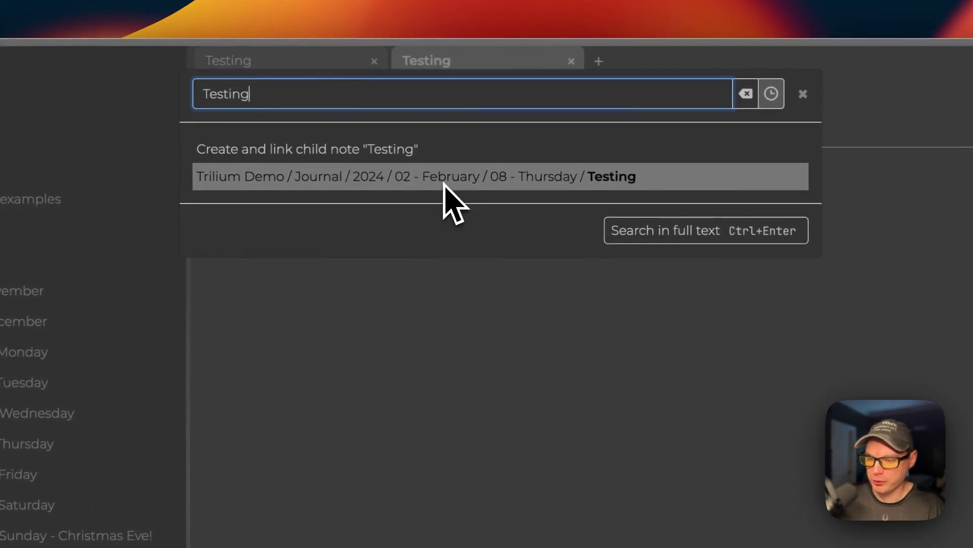
{"action": "left_click", "coordinate": [444, 177]}
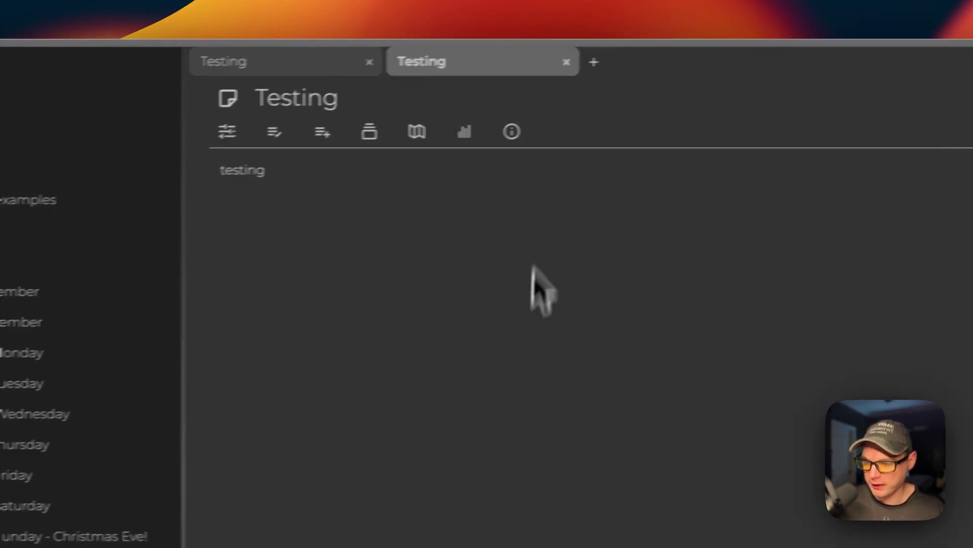
{"action": "left_click", "coordinate": [9, 238]}
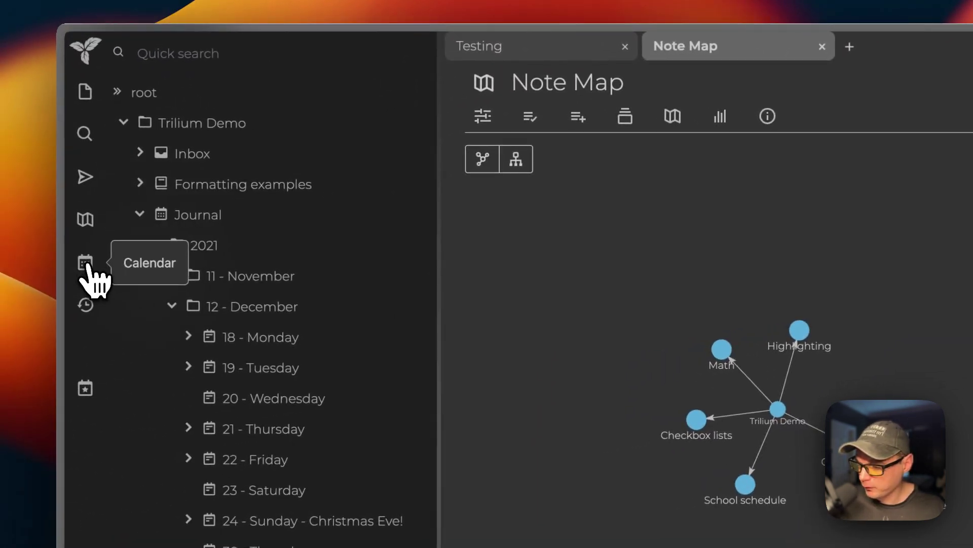
Open the February 8 and February 7 journal notes from the calendar.
{"action": "left_click", "coordinate": [86, 262]}
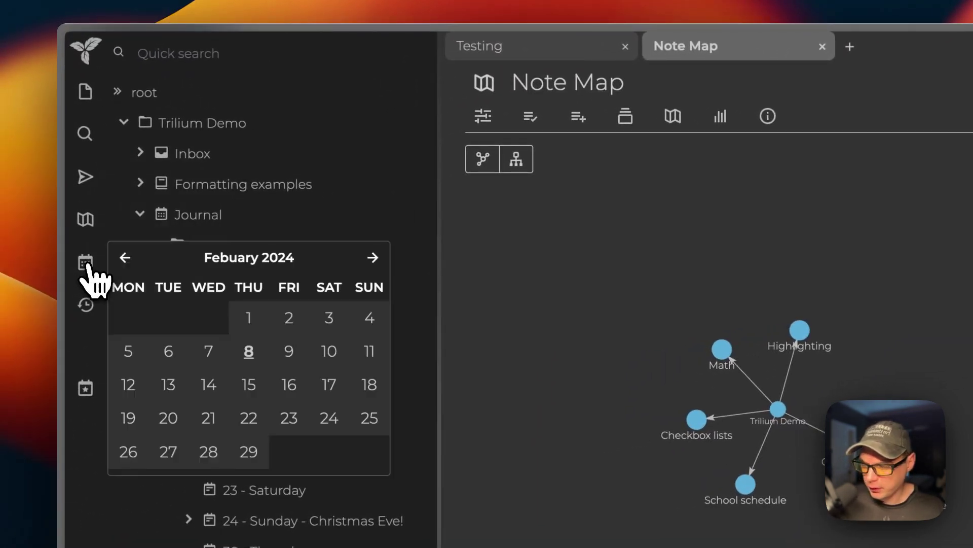
{"action": "left_click", "coordinate": [248, 350]}
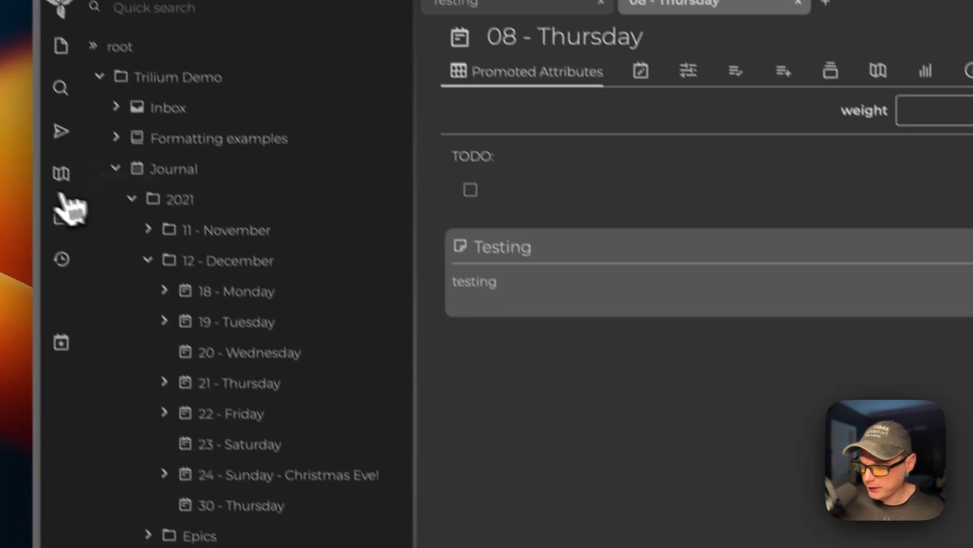
{"action": "left_click", "coordinate": [83, 245]}
{"action": "left_click", "coordinate": [204, 331]}
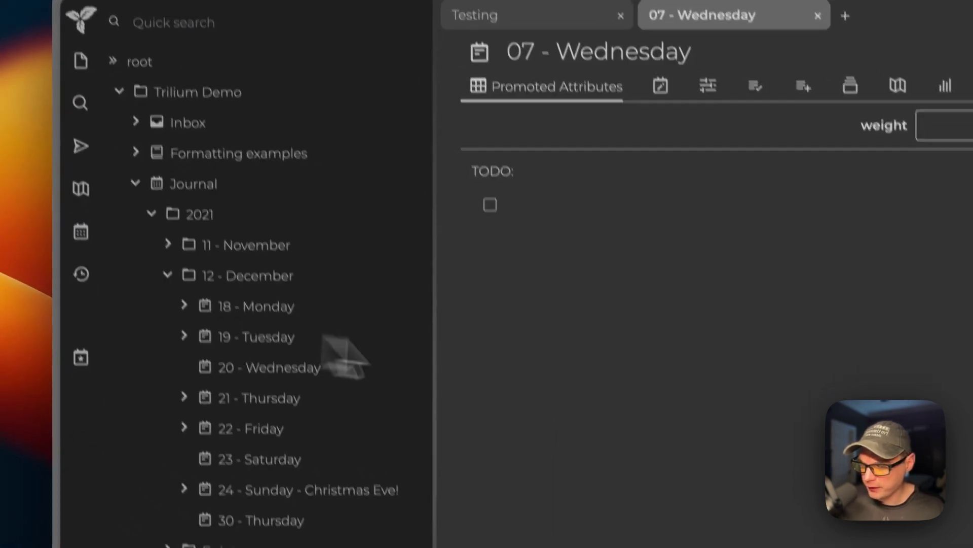
Check the Recent Changes list, then return to today's journal note.
{"action": "left_click", "coordinate": [79, 268]}
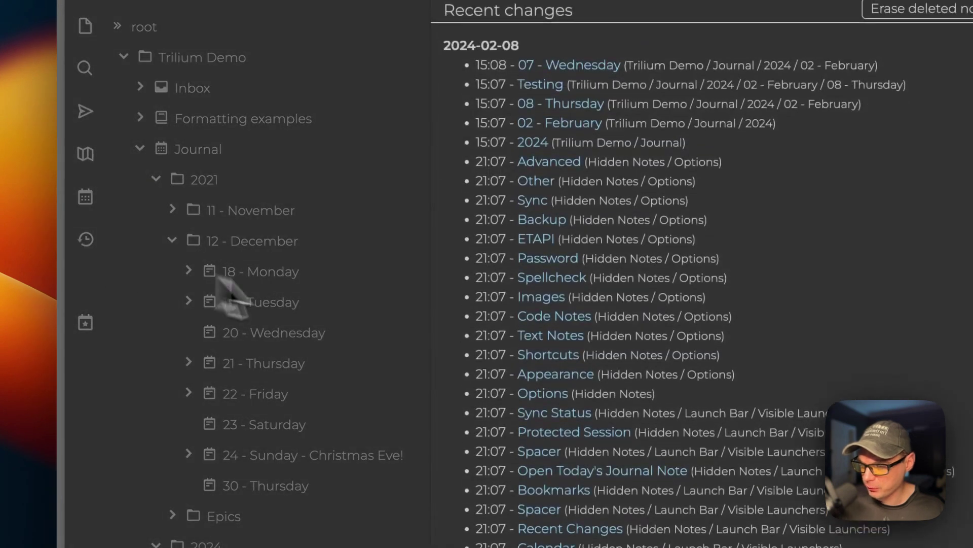
{"action": "left_click", "coordinate": [412, 307]}
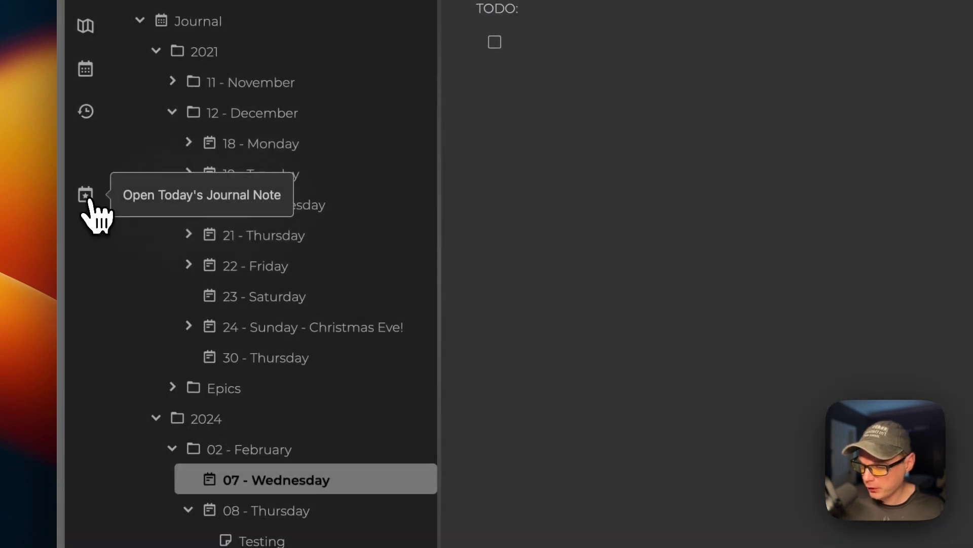
{"action": "left_click", "coordinate": [85, 195]}
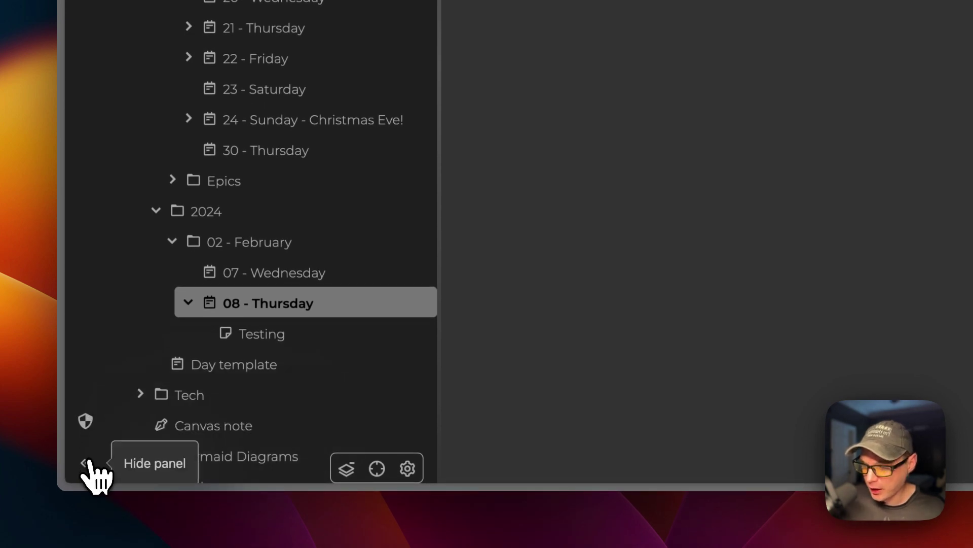
Quick-search 'Test' and open the Testing note.
{"action": "left_click", "coordinate": [193, 81]}
{"action": "type", "text": "T"}
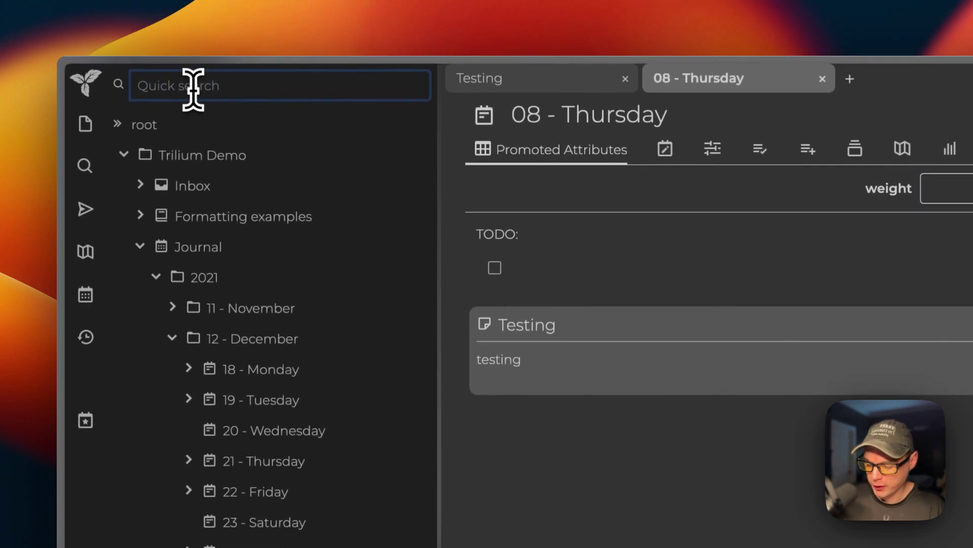
{"action": "type", "text": "esting"}
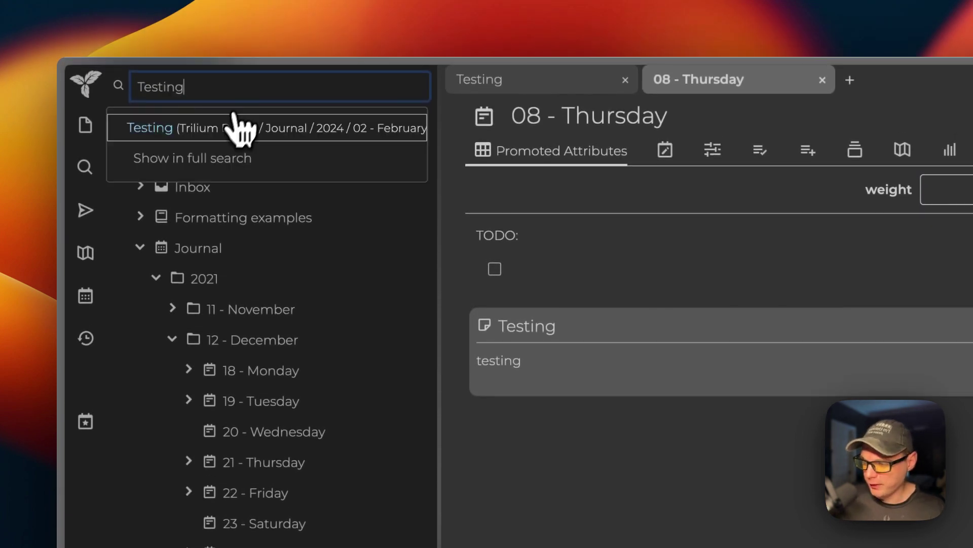
{"action": "left_click", "coordinate": [202, 133]}
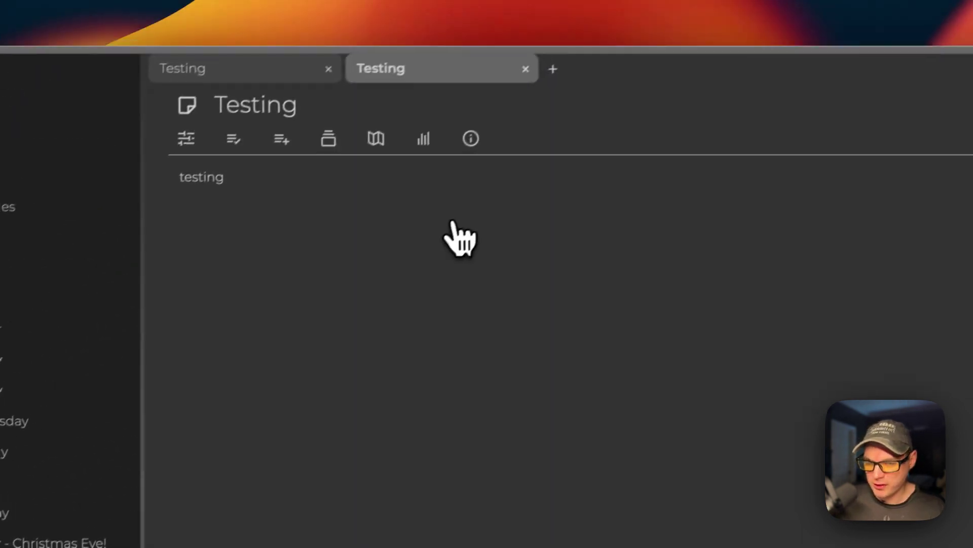
Open Testing in a new split, then show Inbox's Grocery list for today note beside it.
{"action": "left_click", "coordinate": [879, 124]}
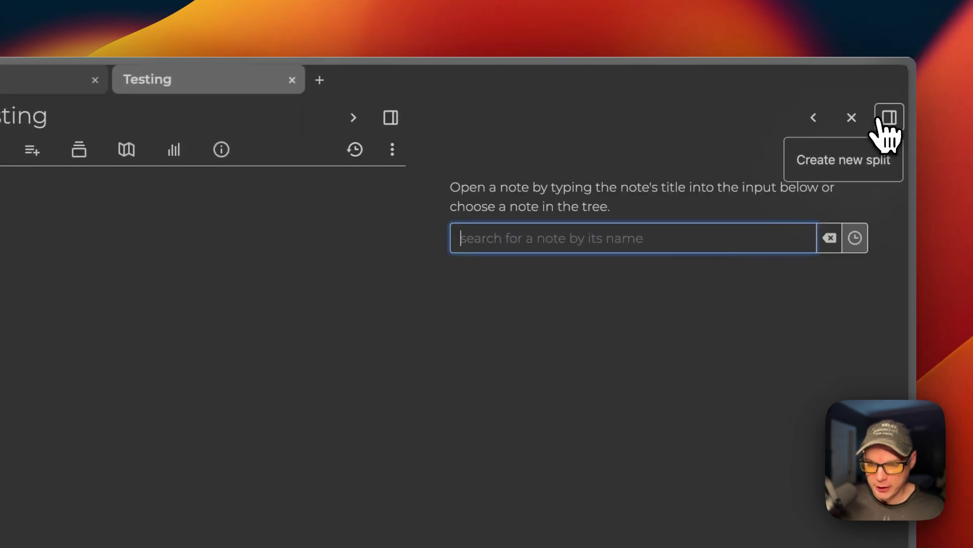
{"action": "type", "text": "Testing"}
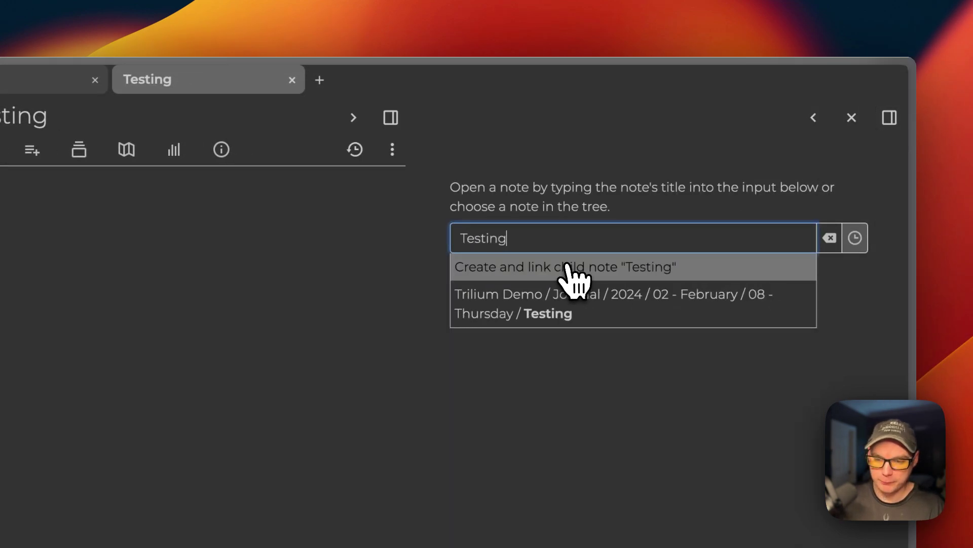
{"action": "key", "text": "Down"}
{"action": "key", "text": "Return"}
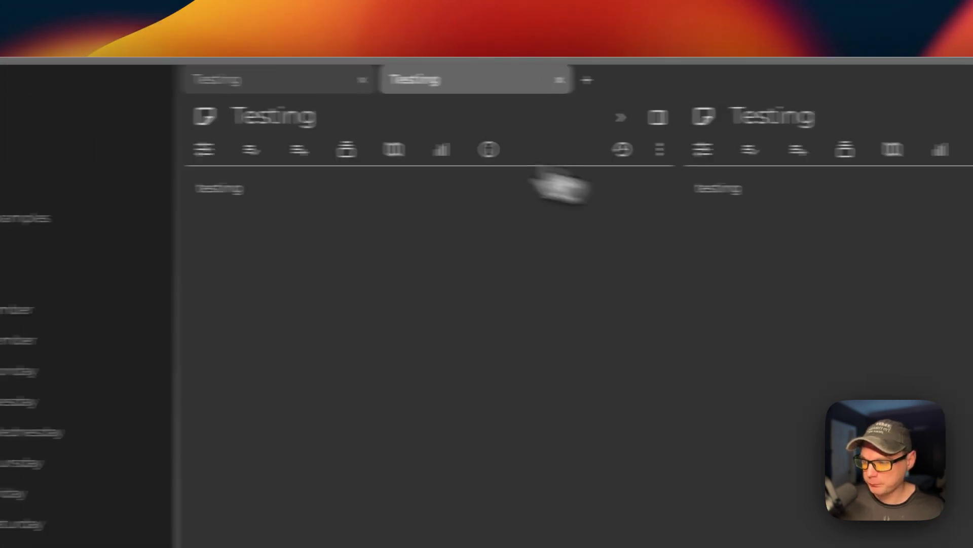
{"action": "left_click", "coordinate": [188, 190]}
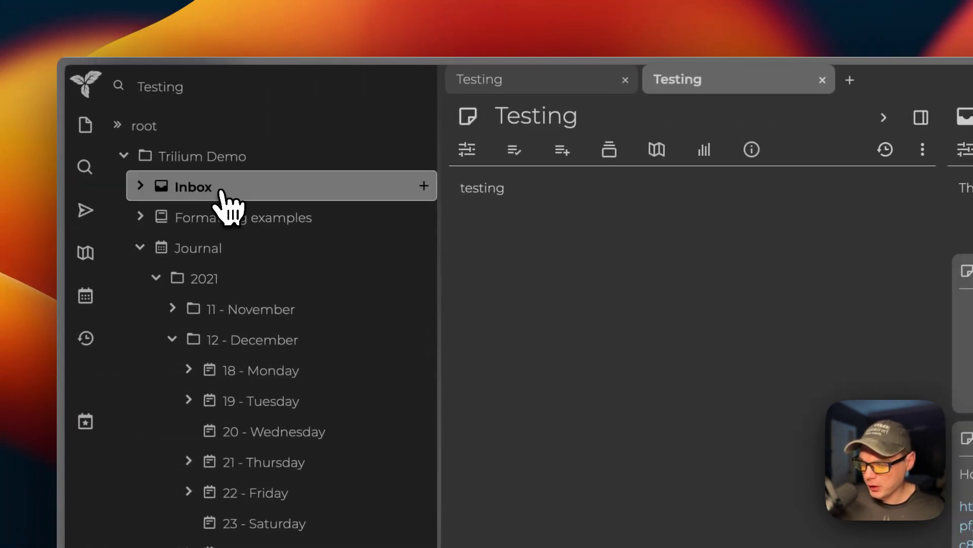
{"action": "left_click", "coordinate": [141, 186]}
{"action": "left_click", "coordinate": [205, 218]}
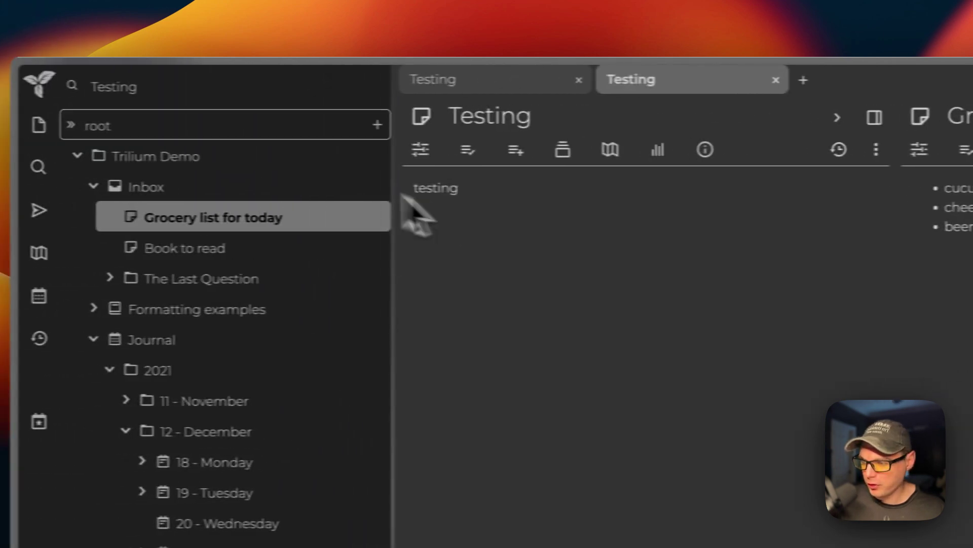
Open Options from the Trilium menu, then close the menu and tree settings popup unchanged.
{"action": "left_click", "coordinate": [81, 84]}
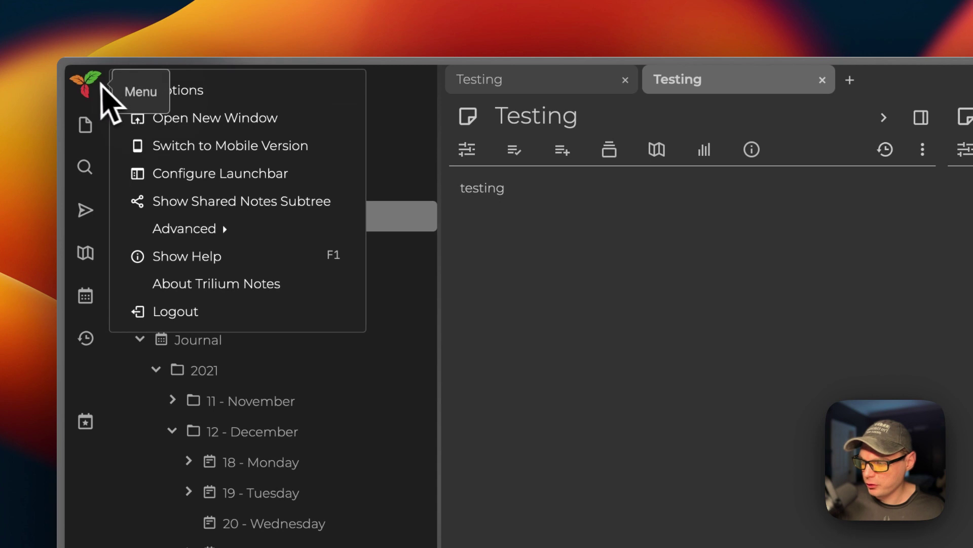
{"action": "left_click", "coordinate": [174, 94]}
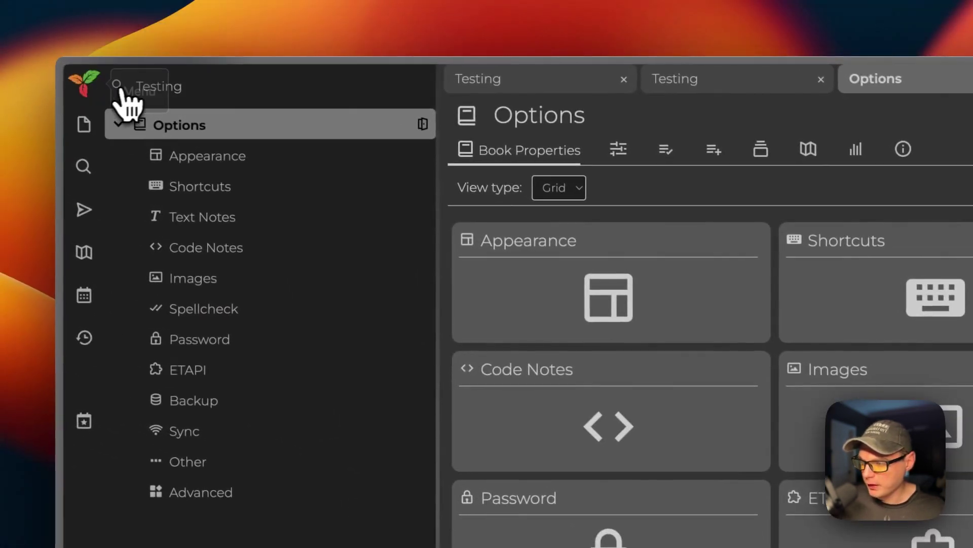
{"action": "left_click", "coordinate": [101, 94]}
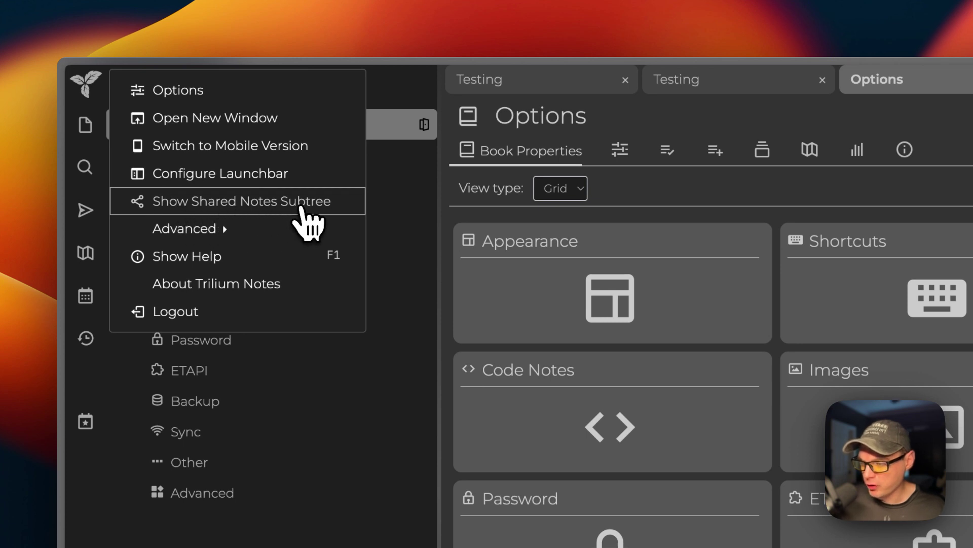
{"action": "mouse_move", "coordinate": [232, 220]}
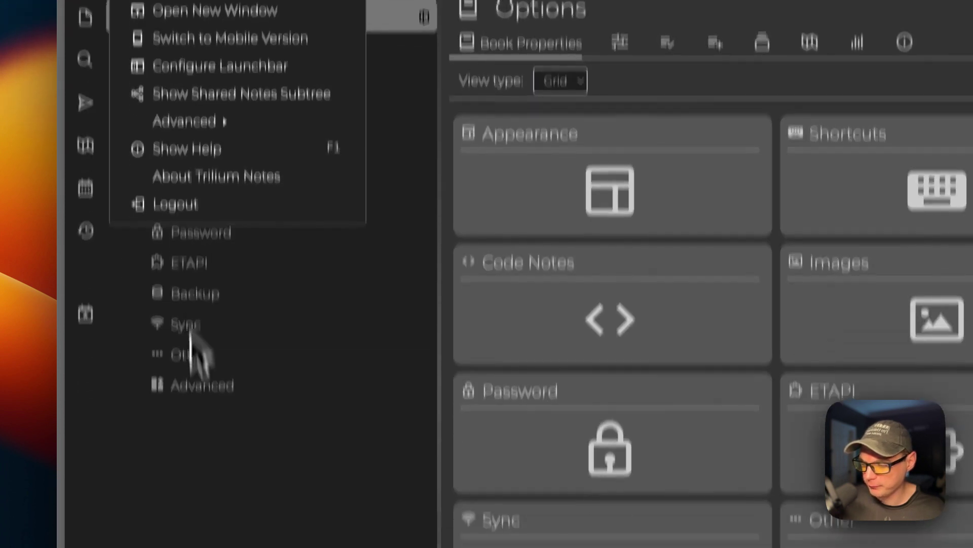
{"action": "left_click", "coordinate": [206, 507]}
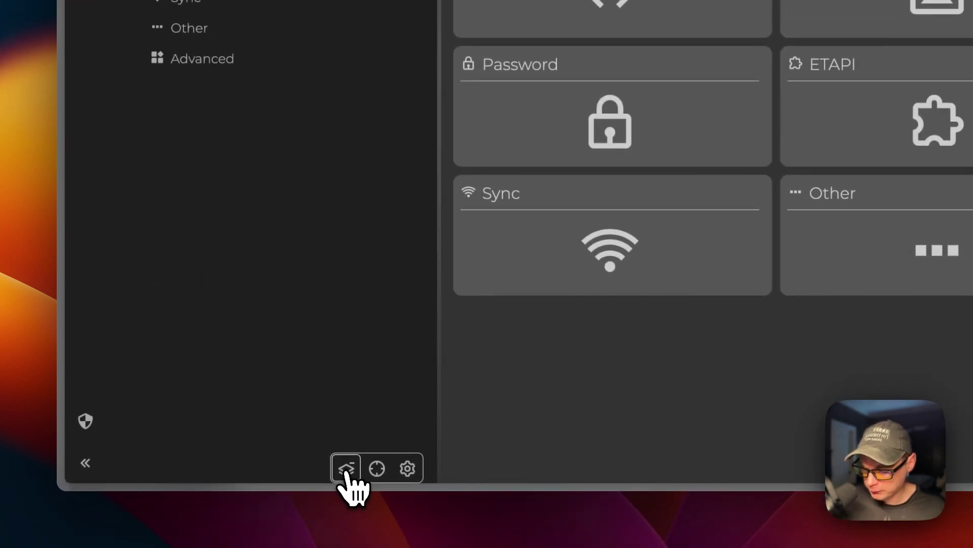
{"action": "left_click", "coordinate": [412, 475]}
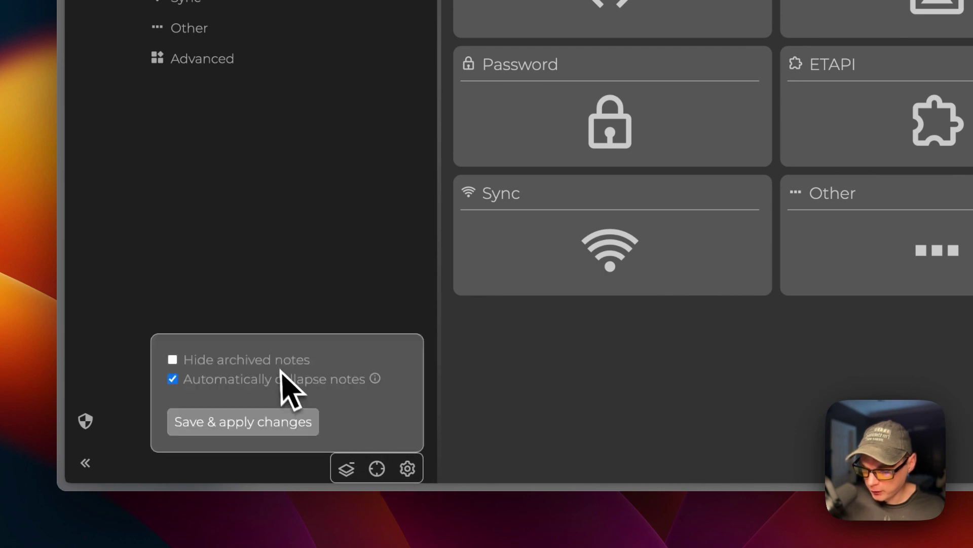
{"action": "left_click", "coordinate": [344, 266]}
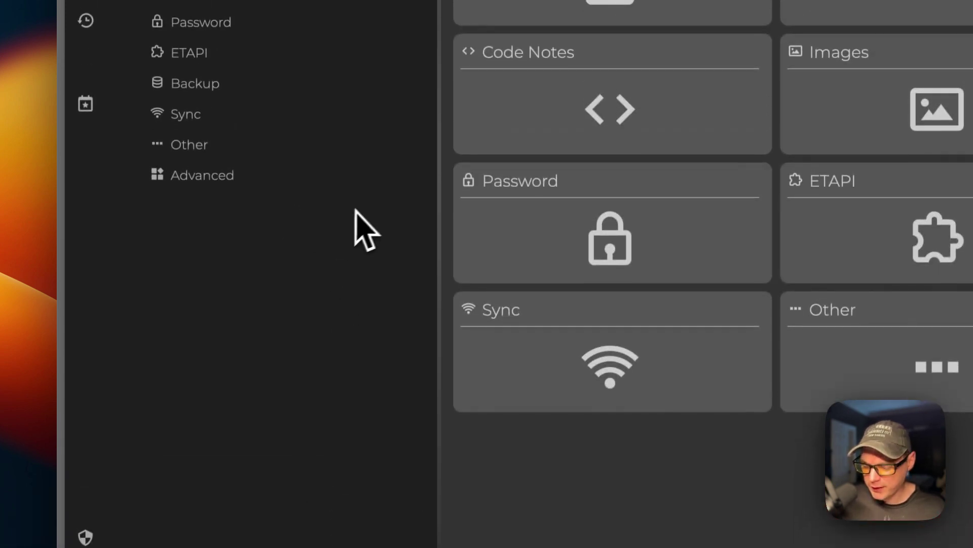